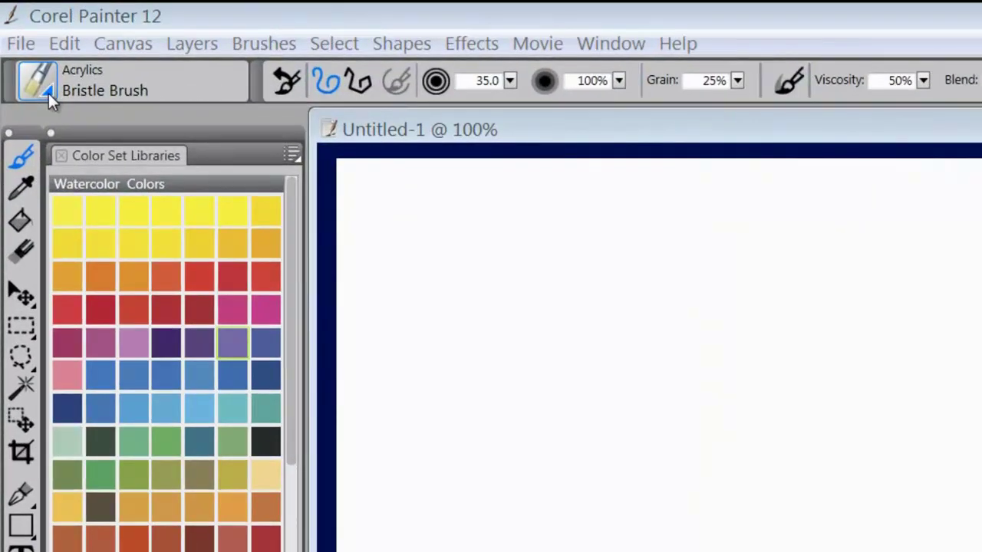
# Load the Painter 11 Brushes library from the Brush Selector menu, making Captured Bristle current
pyautogui.click(49, 92)
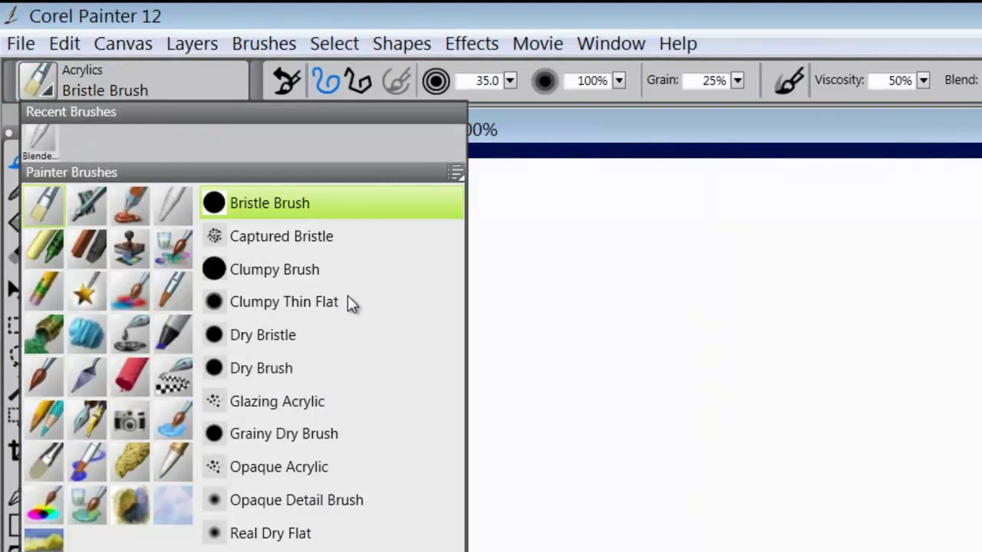
pyautogui.click(455, 173)
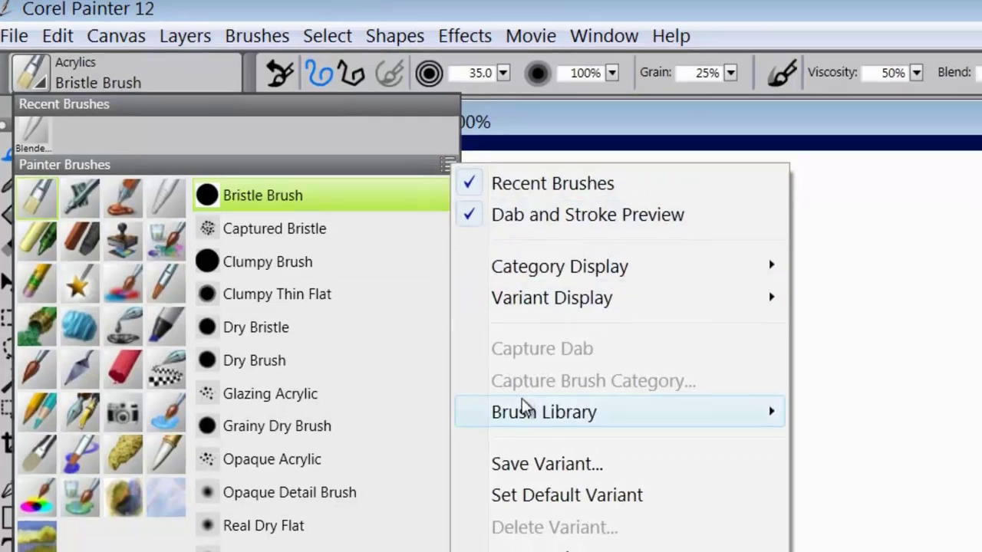
pyautogui.moveTo(535, 421)
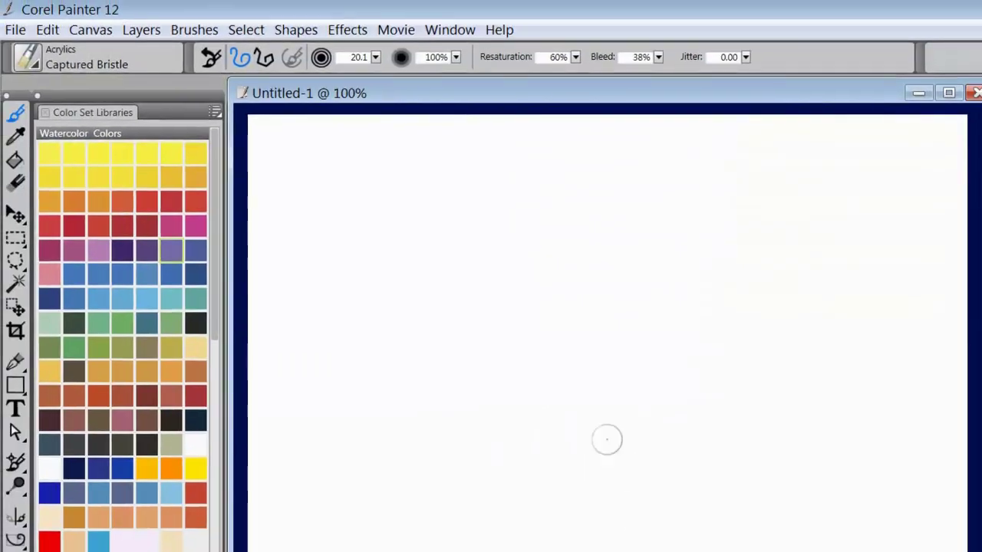
# Show the Painter 11 Brushes Acrylics variants in the Brush Selector, with Captured Bristle current
pyautogui.click(34, 64)
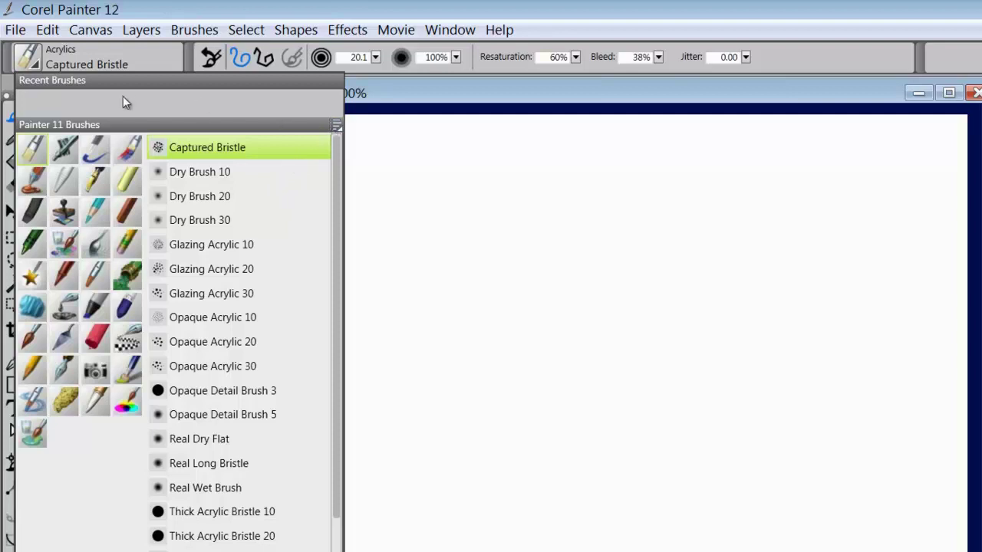
# Reload the Painter Brushes library so Acrylics Bristle Brush is current, then view its variants
pyautogui.click(336, 125)
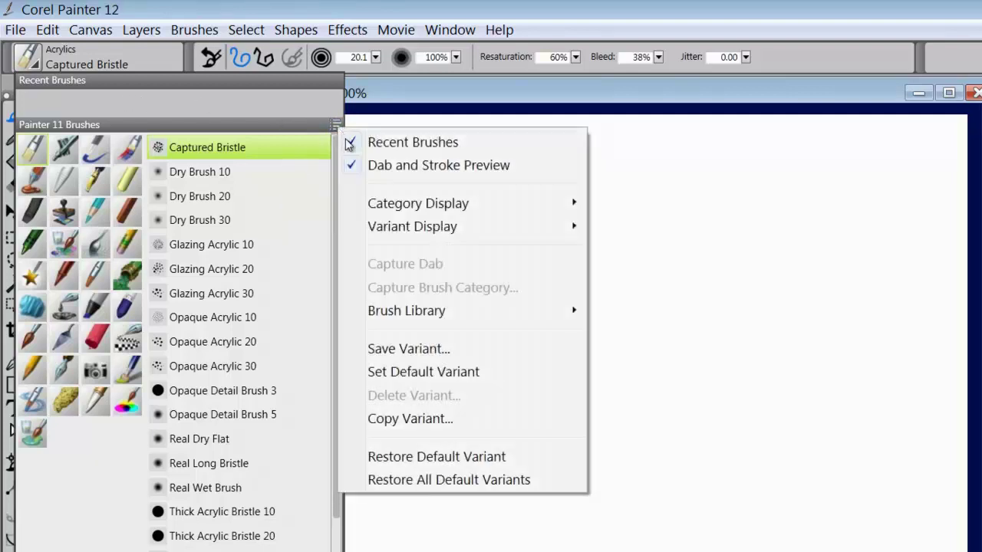
pyautogui.moveTo(438, 312)
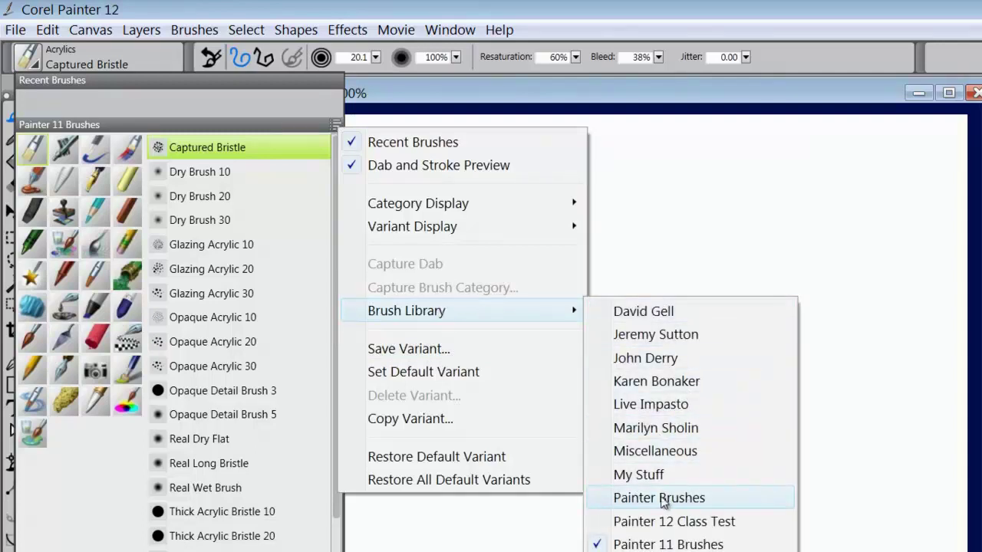
pyautogui.click(659, 497)
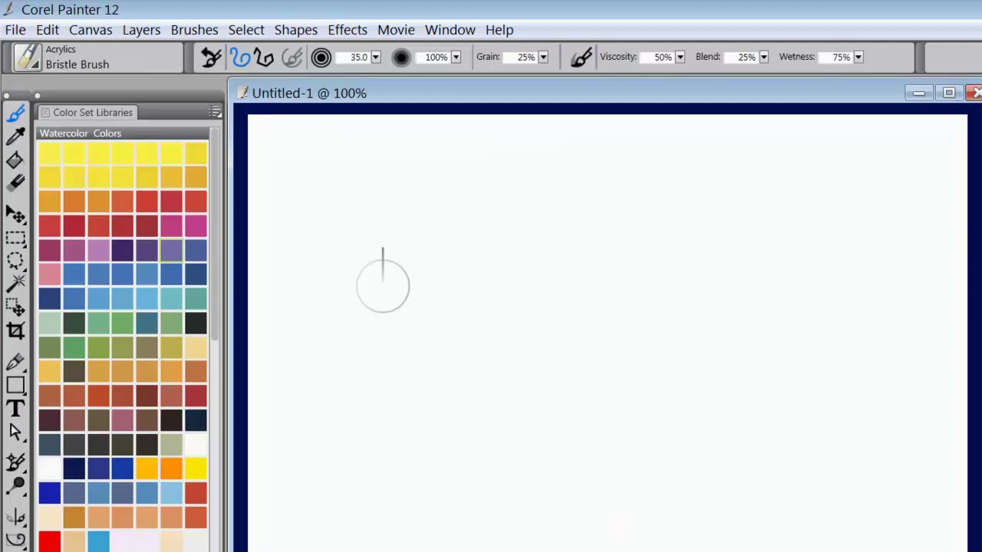
pyautogui.click(31, 60)
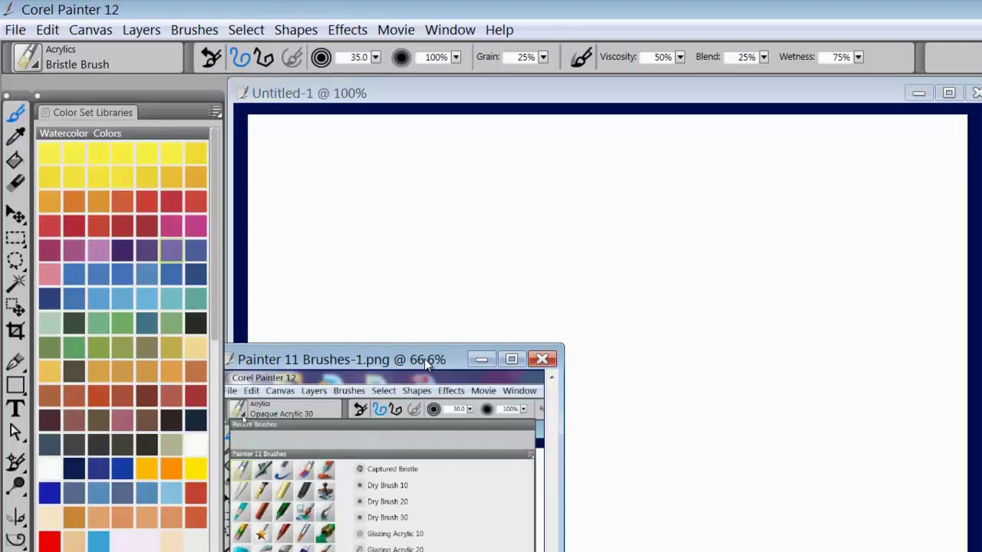
# Move Painter 11 Brushes-1.png aside to compare brush lists, then close it without saving
pyautogui.moveTo(425, 358)
pyautogui.mouseDown()
pyautogui.moveTo(515, 301)
pyautogui.moveTo(519, 102)
pyautogui.moveTo(510, 85)
pyautogui.moveTo(571, 92)
pyautogui.mouseUp()
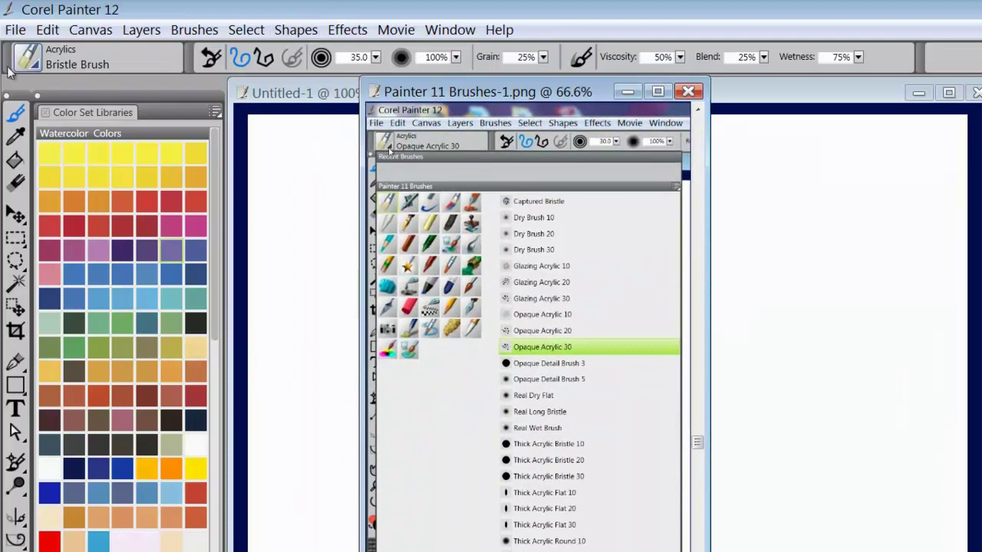
pyautogui.click(39, 71)
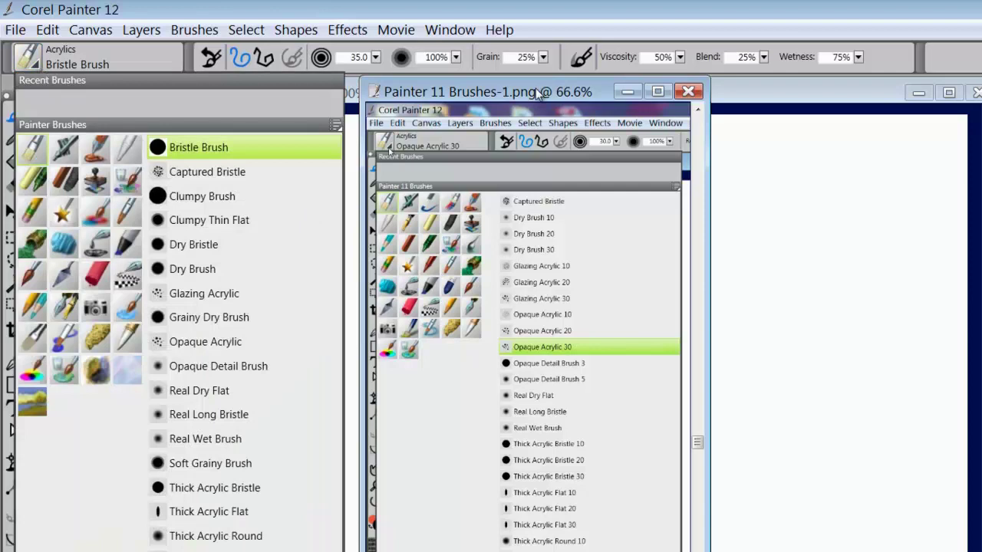
pyautogui.moveTo(543, 91); pyautogui.dragTo(569, 93)
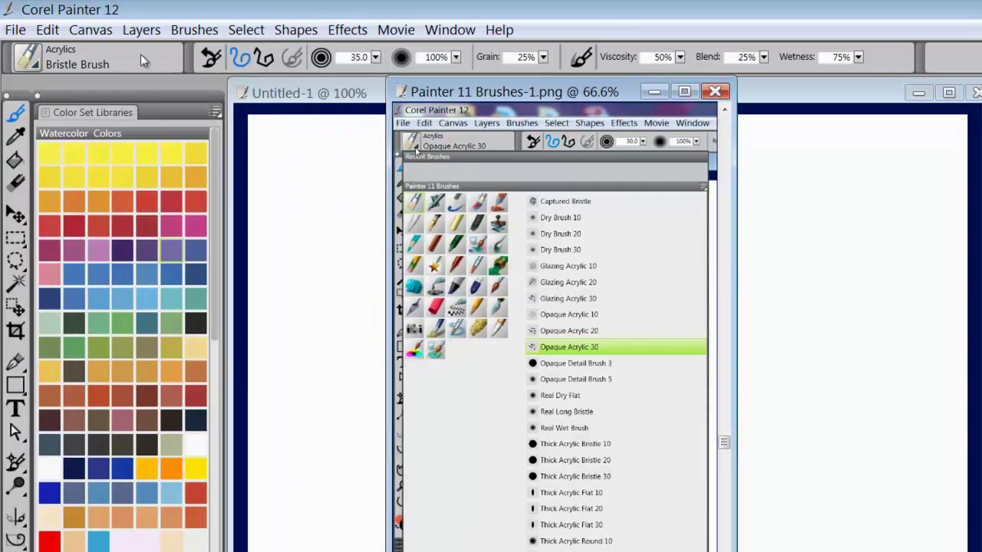
pyautogui.click(33, 67)
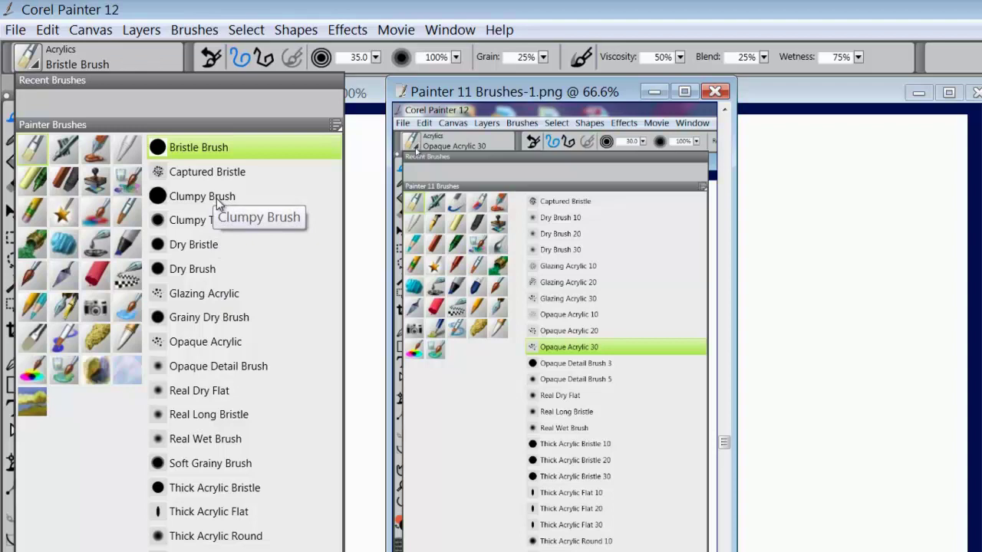
pyautogui.click(716, 93)
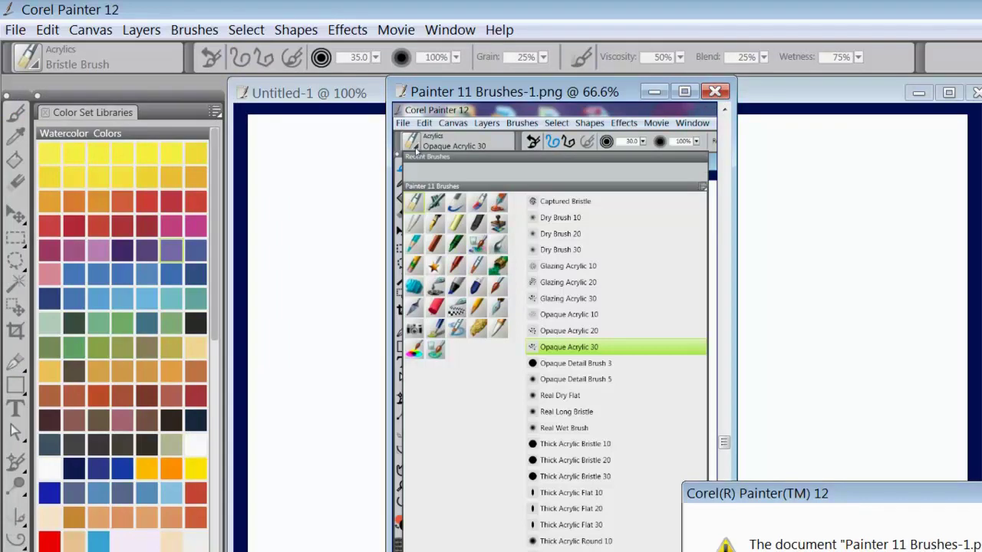
pyautogui.press('n')
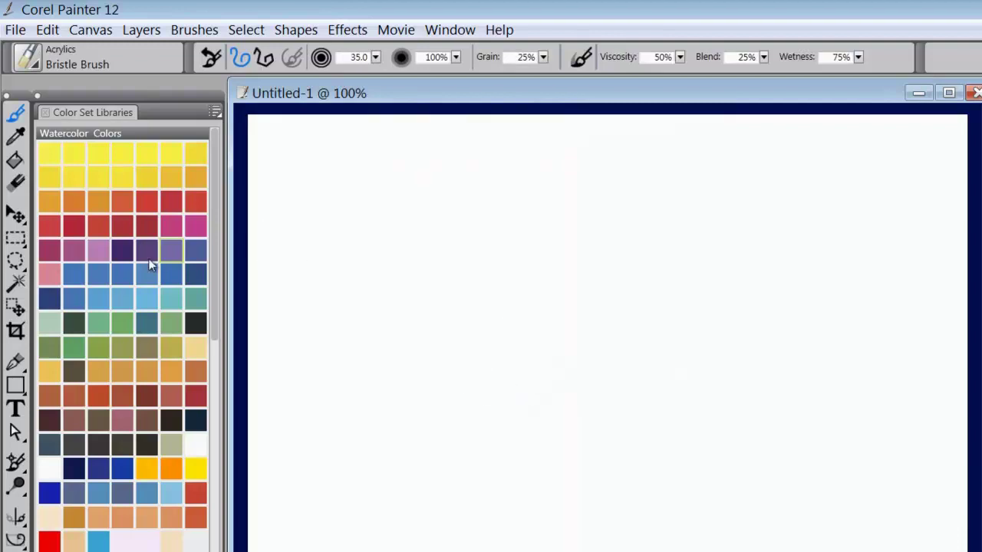
# Open Brush Controls with Ctrl+B and float the panel over the canvas
pyautogui.click(36, 63)
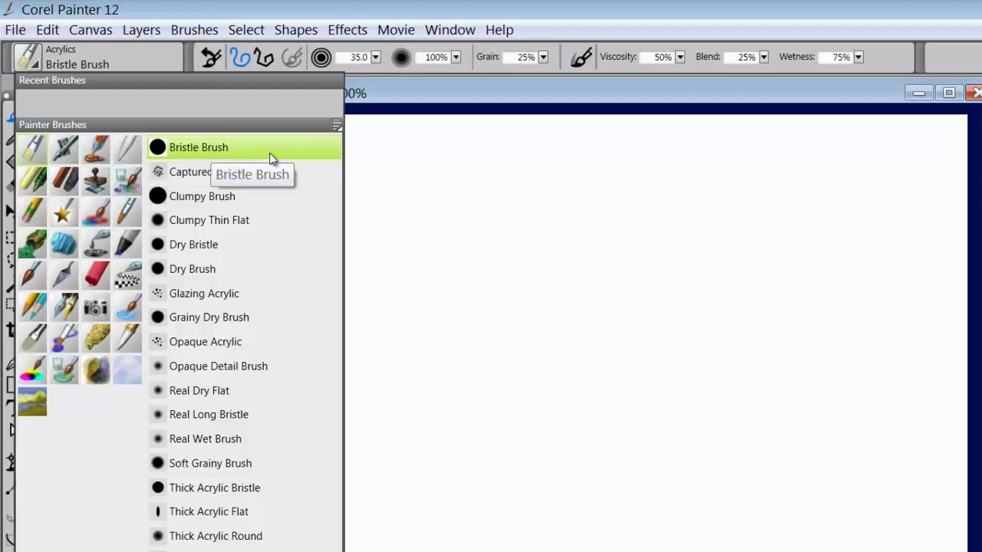
pyautogui.hotkey('ctrl', 'b')
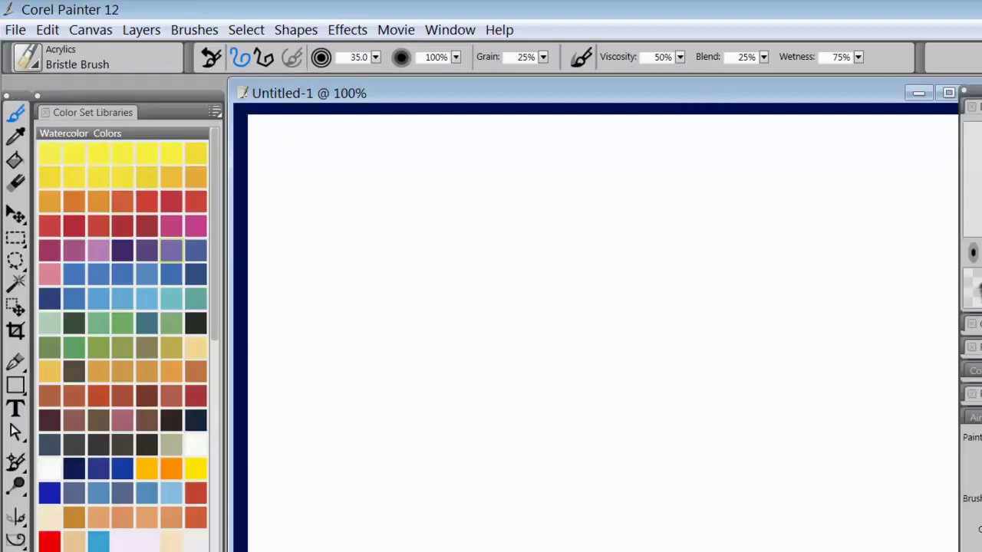
pyautogui.moveTo(701, 97); pyautogui.dragTo(512, 92)
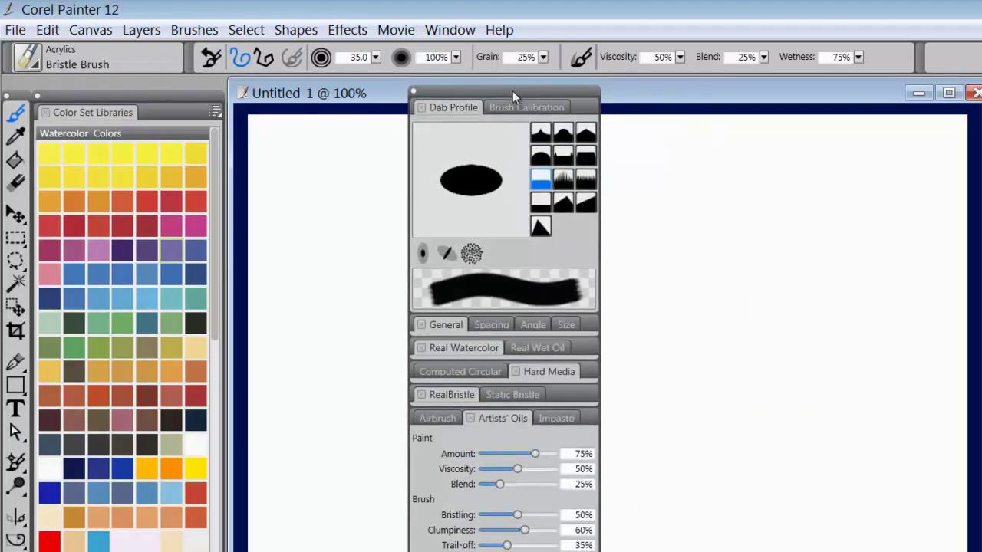
# Collapse the RealBristle and Artists' Oils sections and expand the General brush settings
pyautogui.click(32, 62)
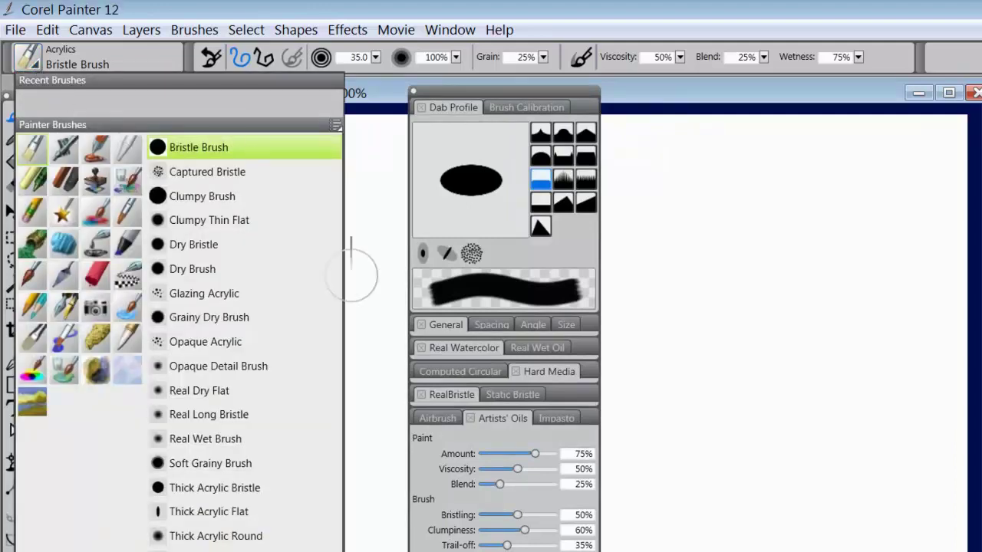
pyautogui.click(445, 400)
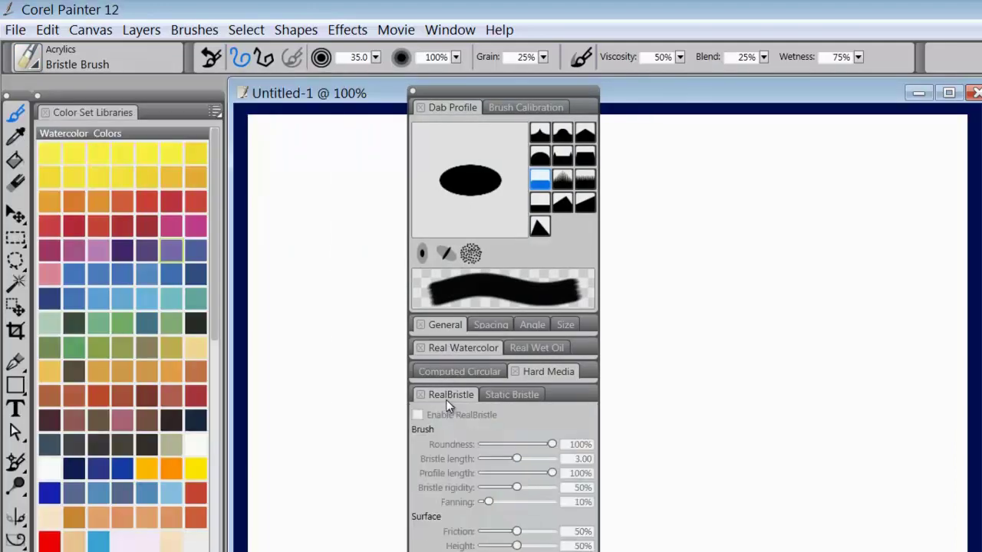
pyautogui.click(449, 394)
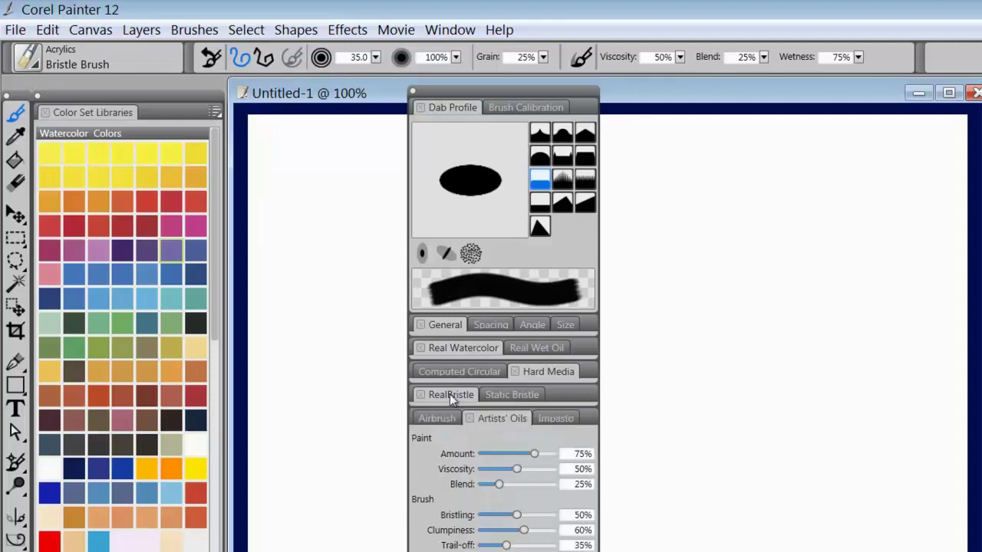
pyautogui.click(500, 420)
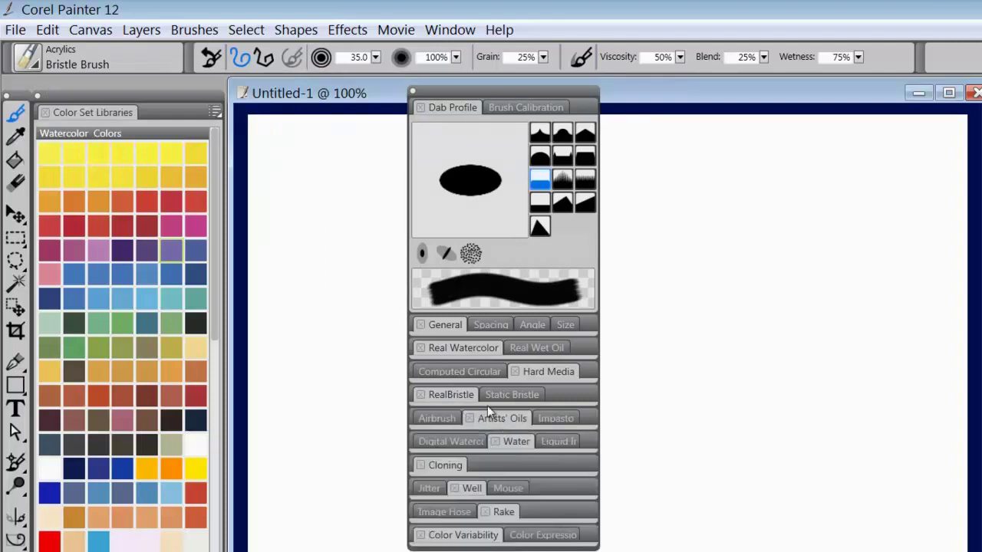
pyautogui.click(452, 328)
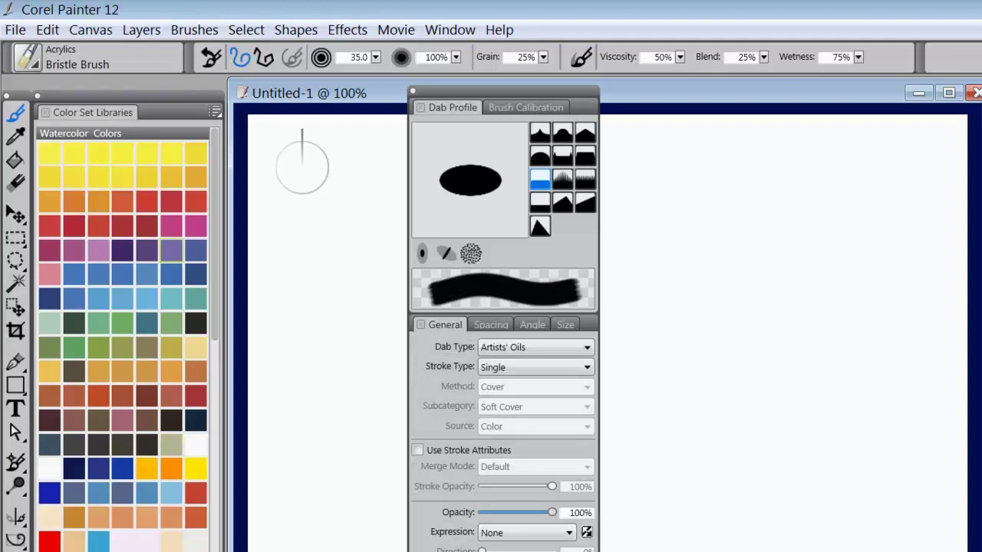
pyautogui.click(36, 67)
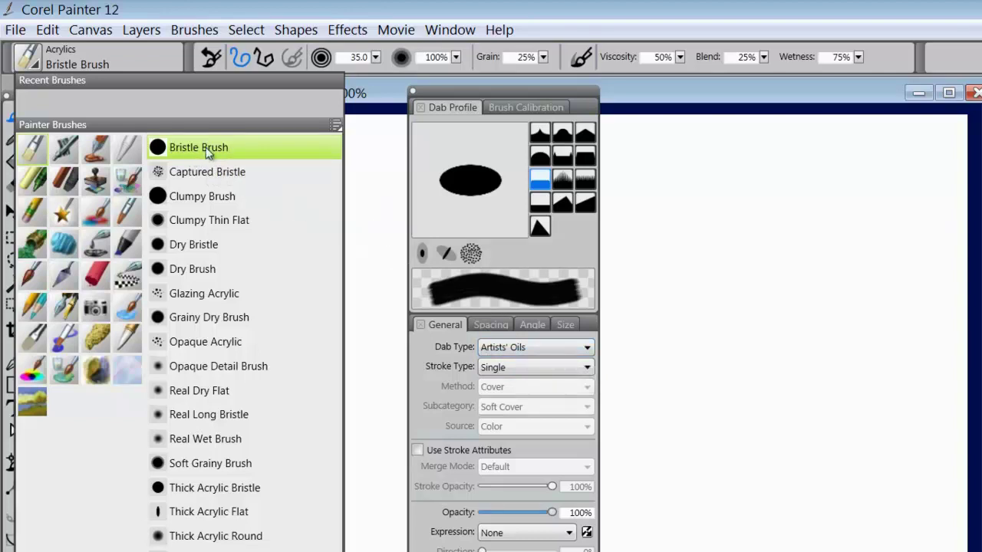
# Try Acrylics Clumpy Brush, then make Clumpy Thin Flat the current brush
pyautogui.click(215, 197)
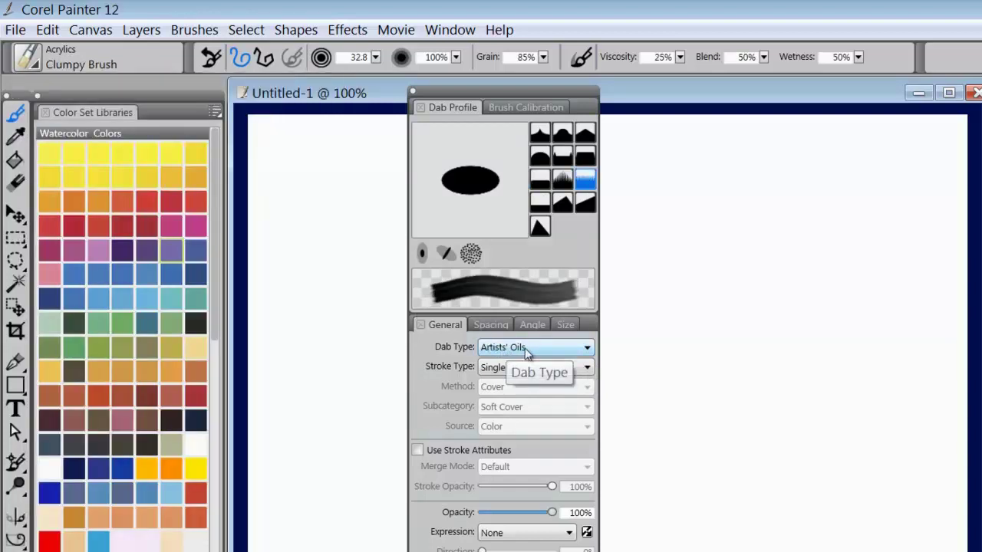
pyautogui.click(31, 63)
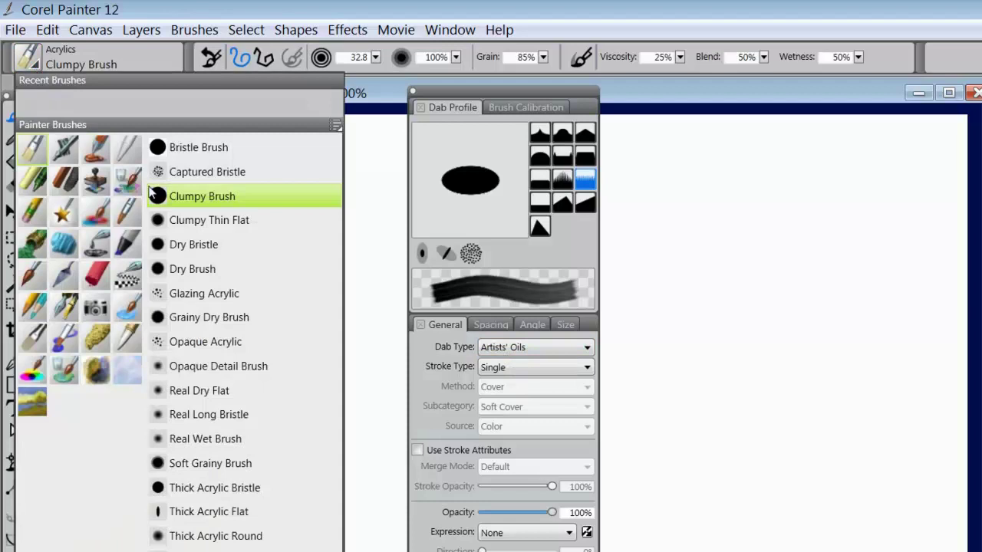
pyautogui.click(214, 220)
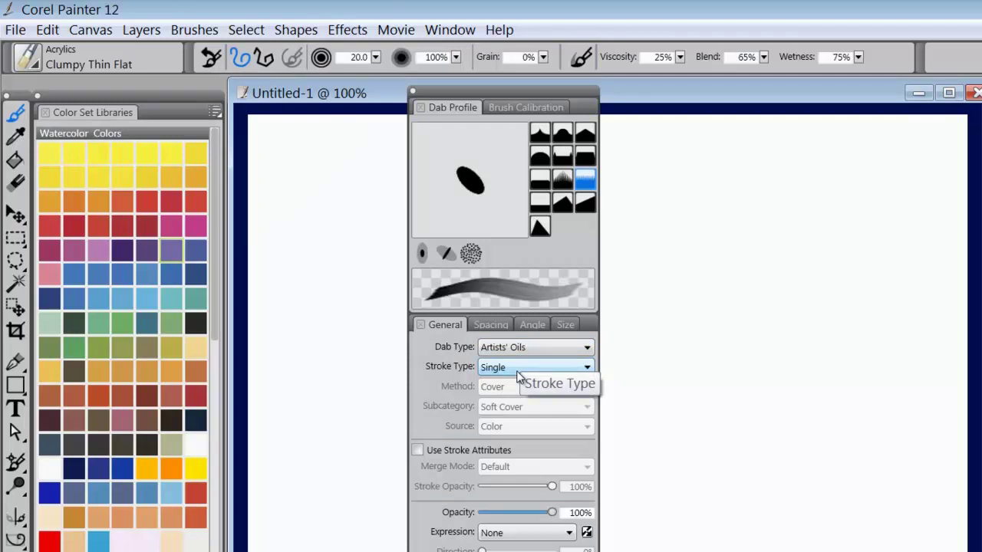
pyautogui.click(28, 59)
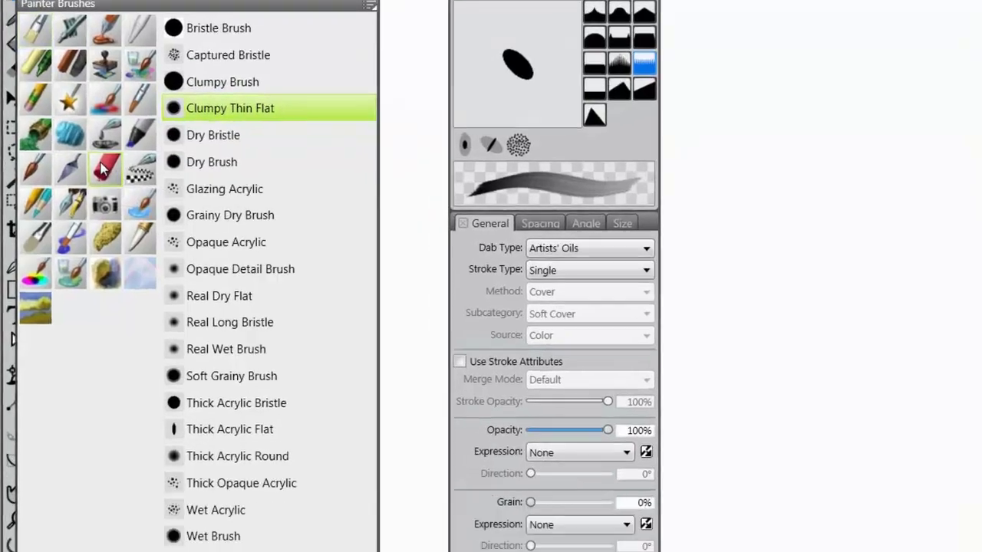
# Make Pastels Worn Oil Pastel the current brush
pyautogui.click(103, 169)
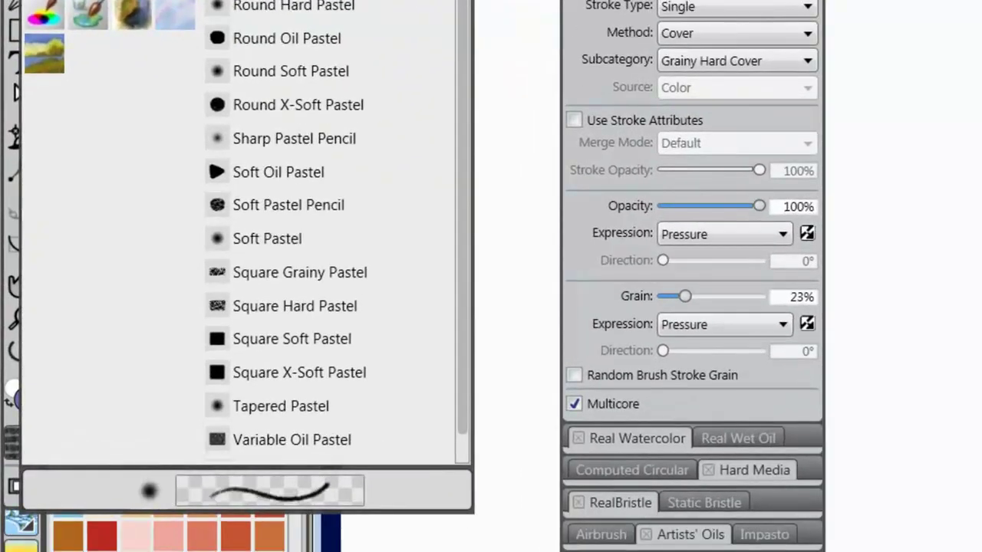
pyautogui.scroll(-1, 397, 223)
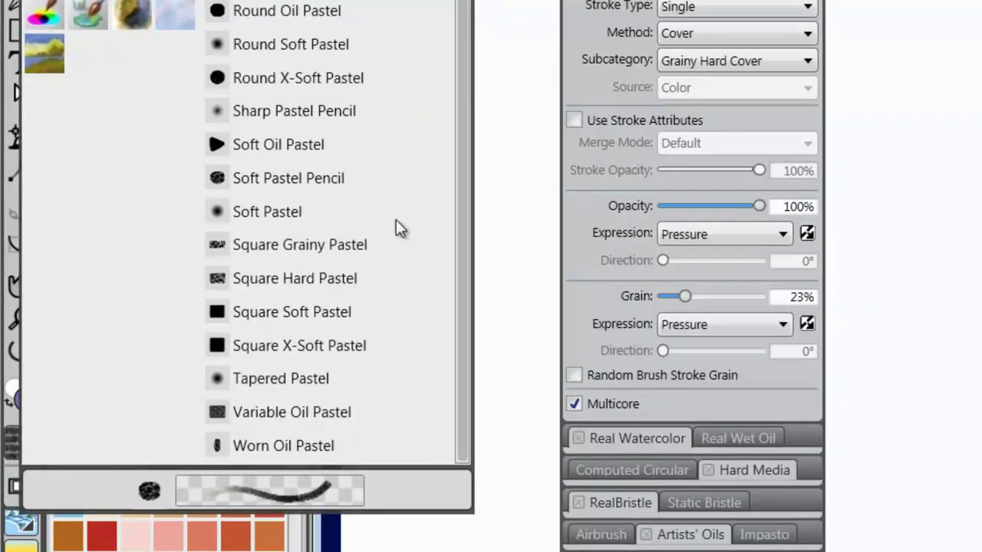
pyautogui.click(314, 448)
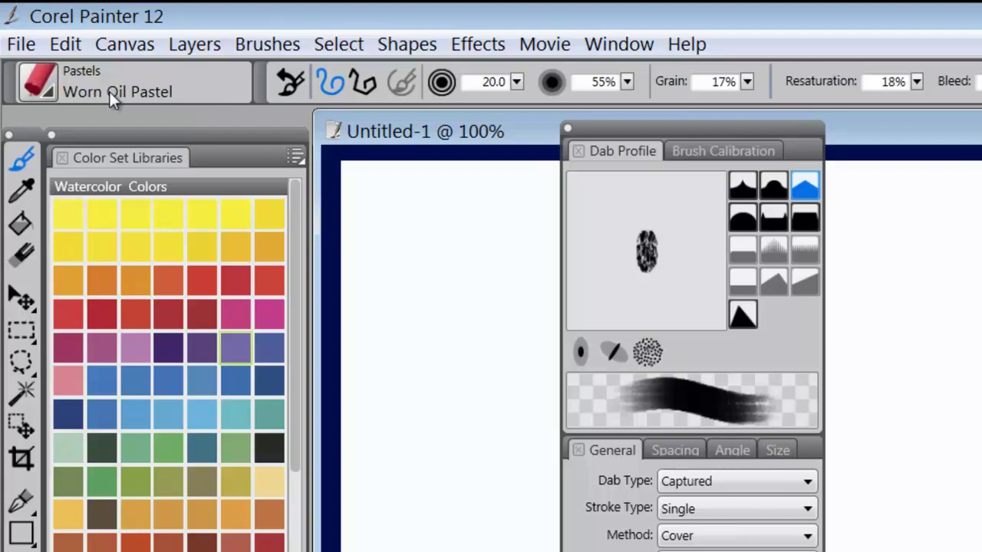
# Browse the F-X brush variants and move the Dab Profile panel out of the way
pyautogui.click(47, 91)
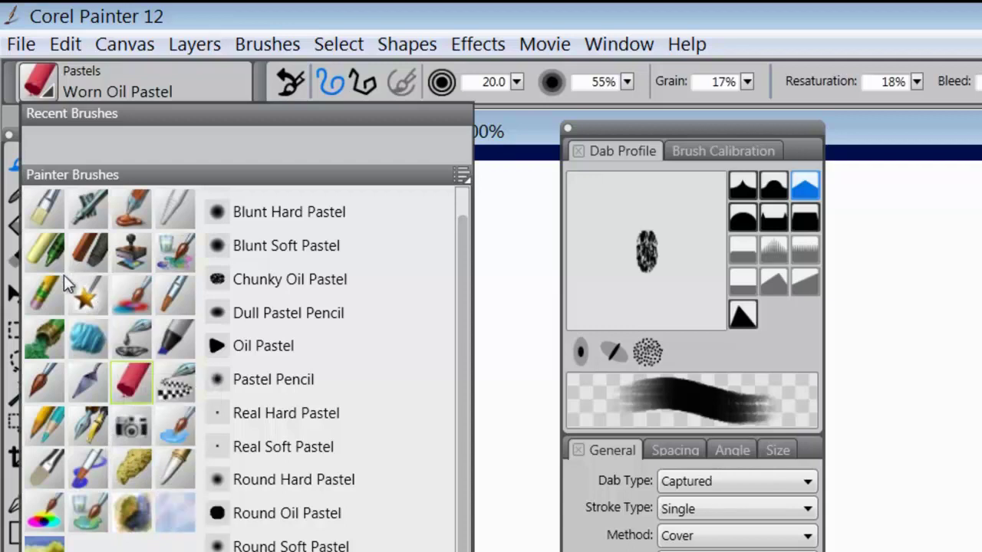
pyautogui.click(86, 298)
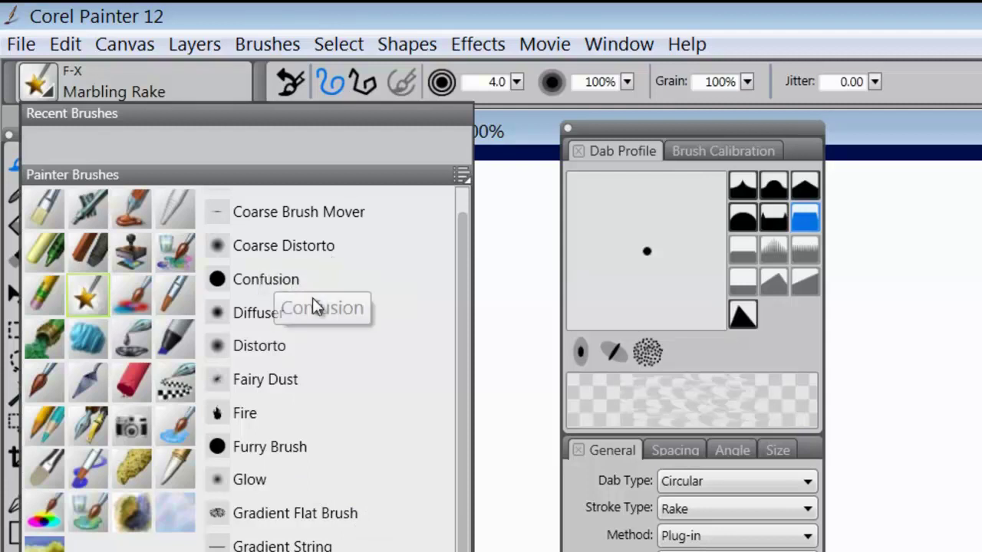
pyautogui.scroll(1, 468, 223)
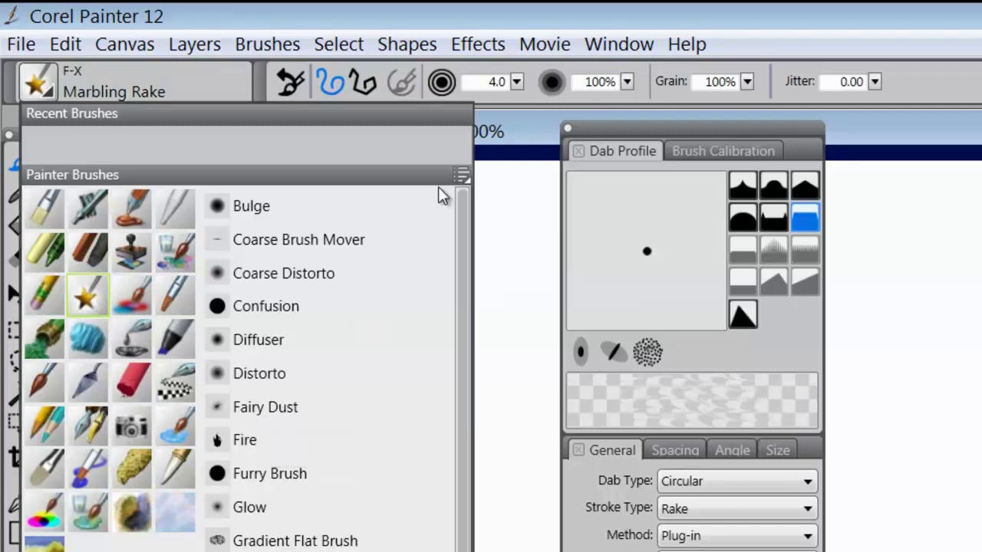
pyautogui.moveTo(688, 136); pyautogui.dragTo(981, 135)
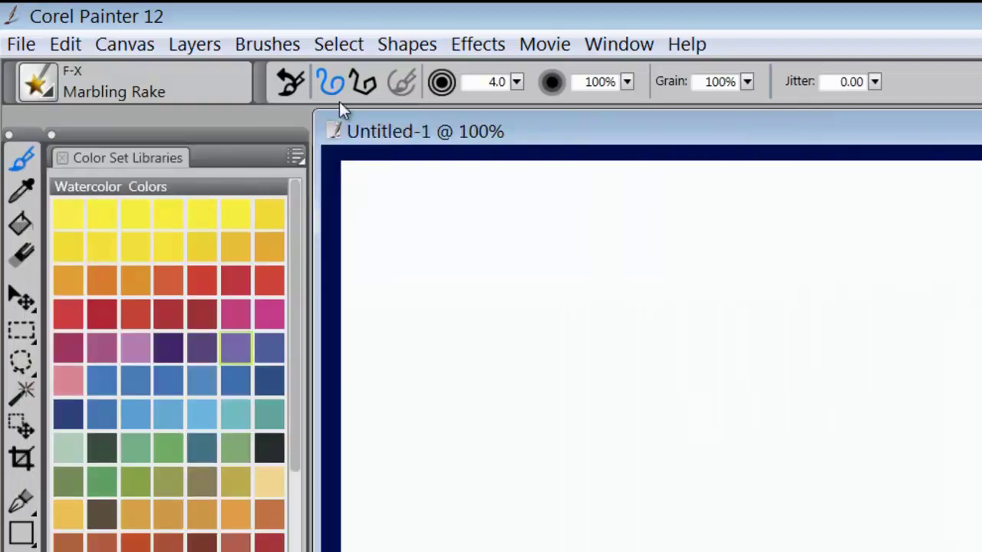
# Dismiss the Brush Selector options menu and drag the Library palette to the canvas centre
pyautogui.click(48, 90)
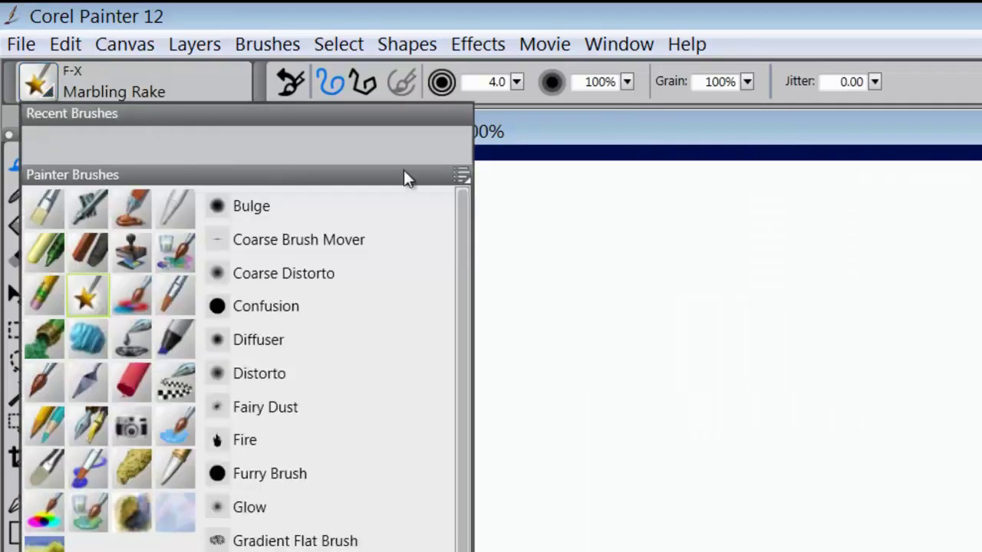
pyautogui.click(463, 177)
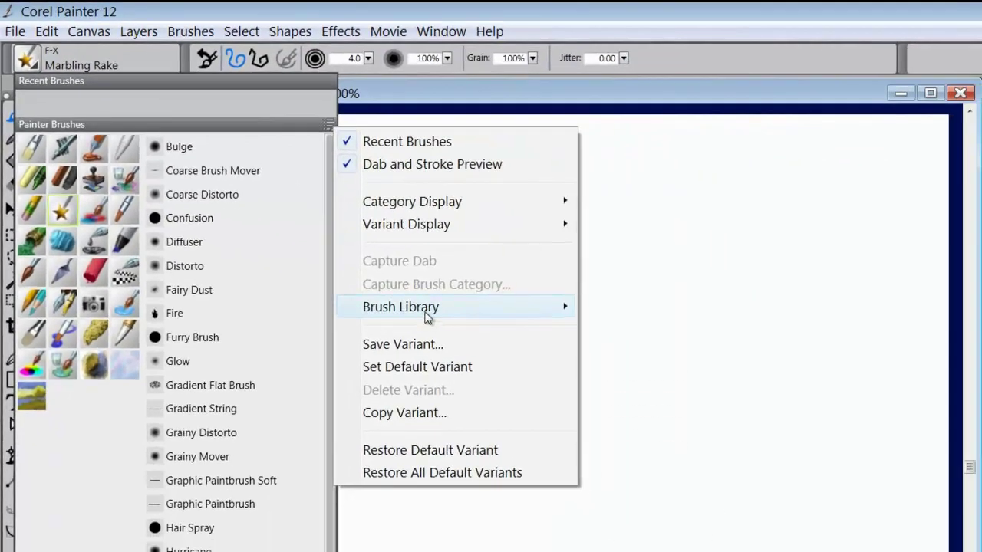
pyautogui.moveTo(644, 429)
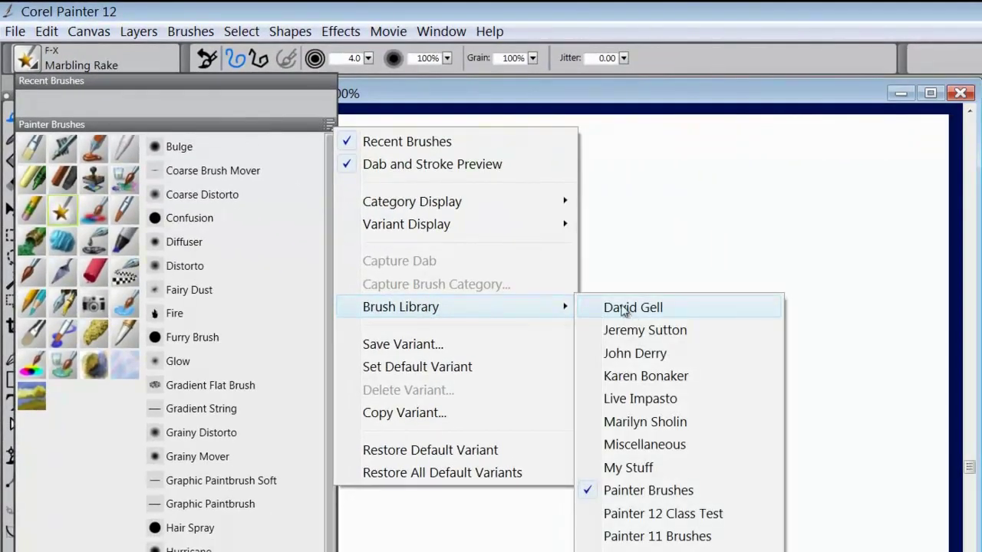
pyautogui.press('Escape')
pyautogui.press('Escape')
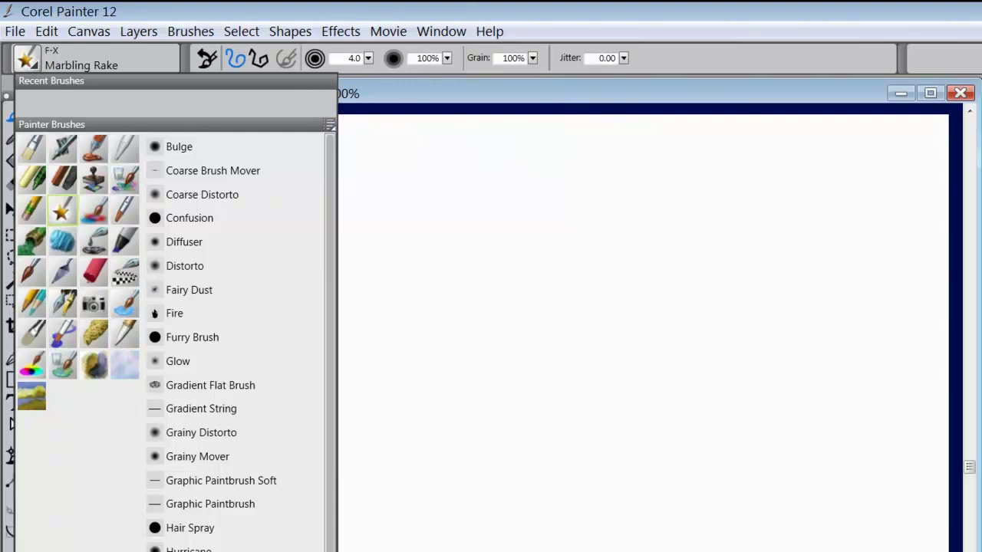
pyautogui.moveTo(774, 551)
pyautogui.mouseDown()
pyautogui.moveTo(554, 427)
pyautogui.moveTo(440, 298)
pyautogui.moveTo(445, 263)
pyautogui.moveTo(486, 245)
pyautogui.mouseUp()
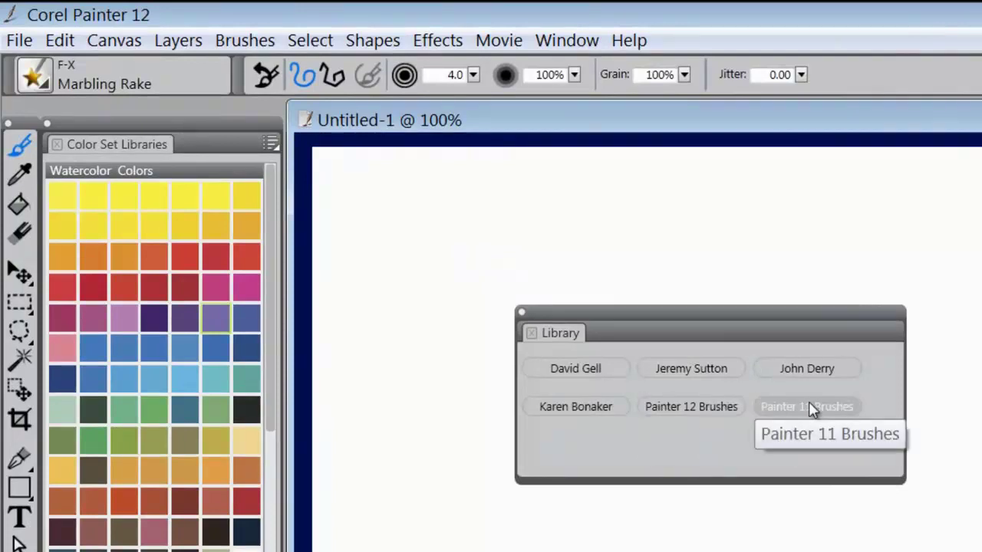
# Load Karen Bonaker, Painter 12 Brushes, then Painter 11 Brushes libraries, and move the palette right
pyautogui.click(572, 408)
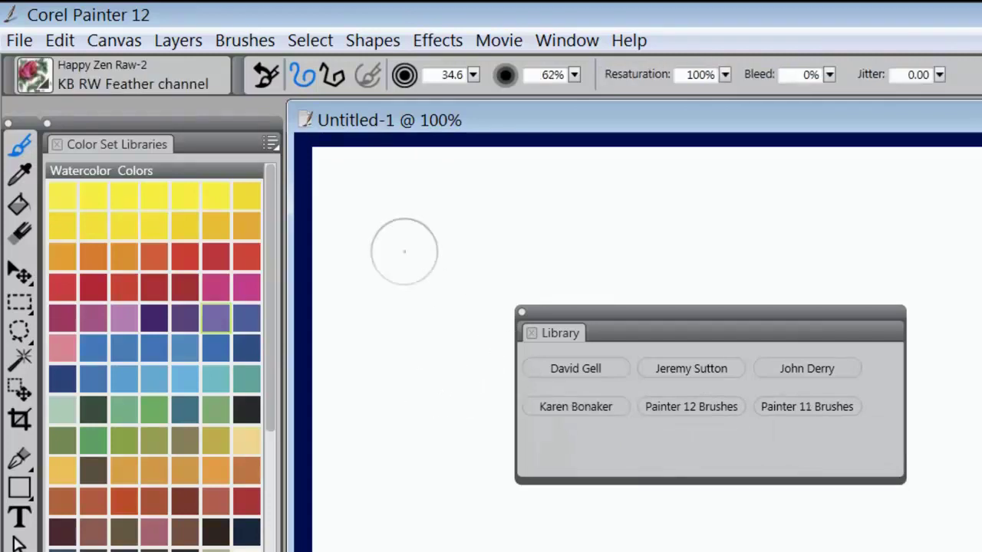
pyautogui.click(48, 86)
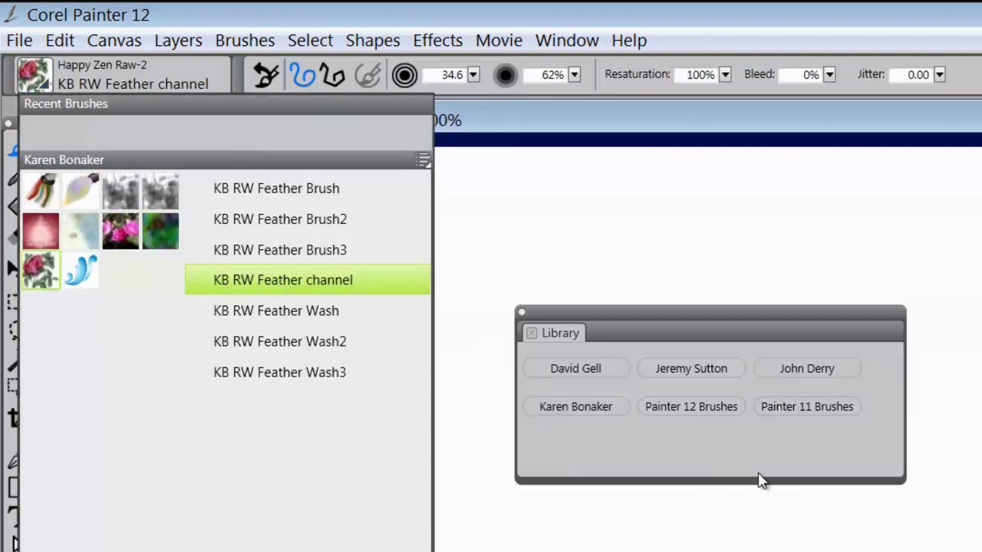
pyautogui.click(684, 409)
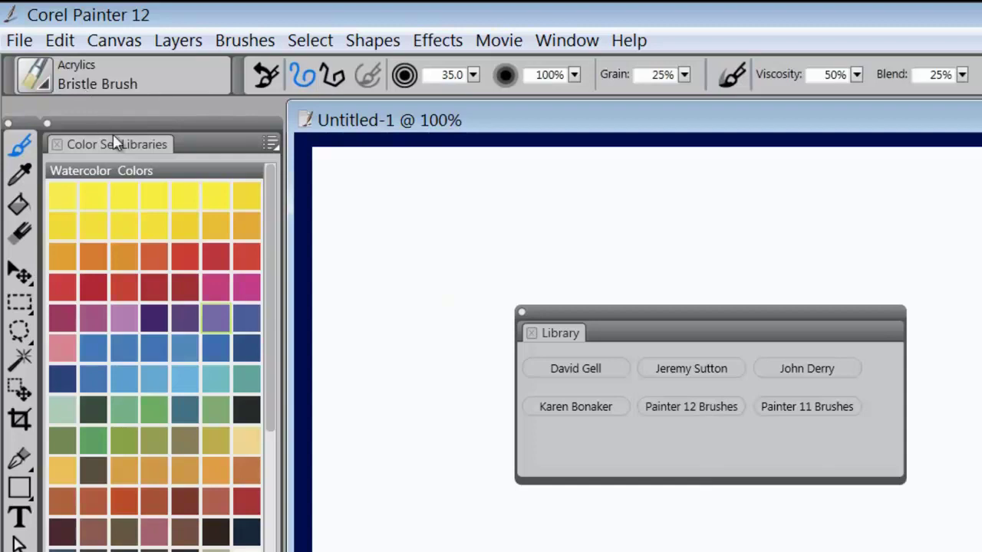
pyautogui.click(818, 410)
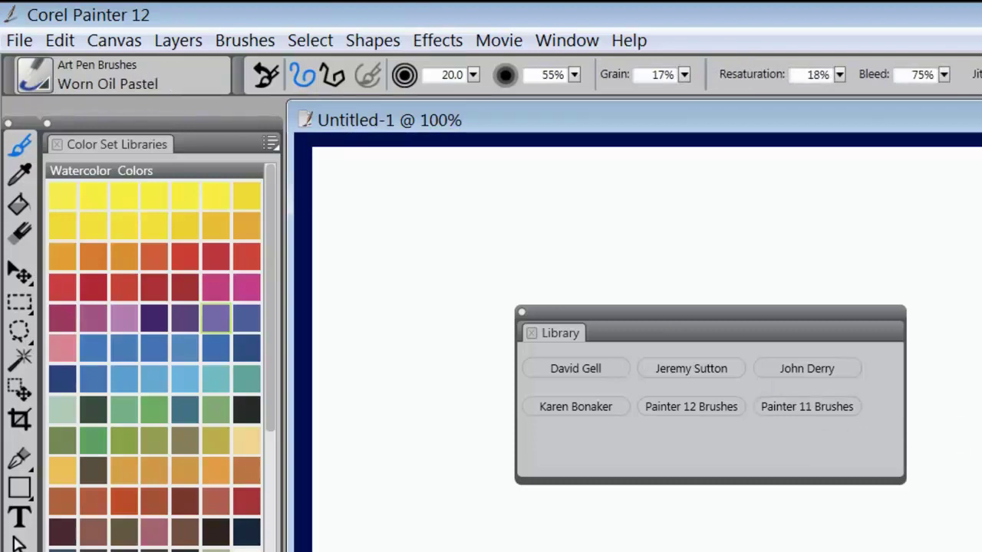
pyautogui.moveTo(707, 308); pyautogui.dragTo(976, 306)
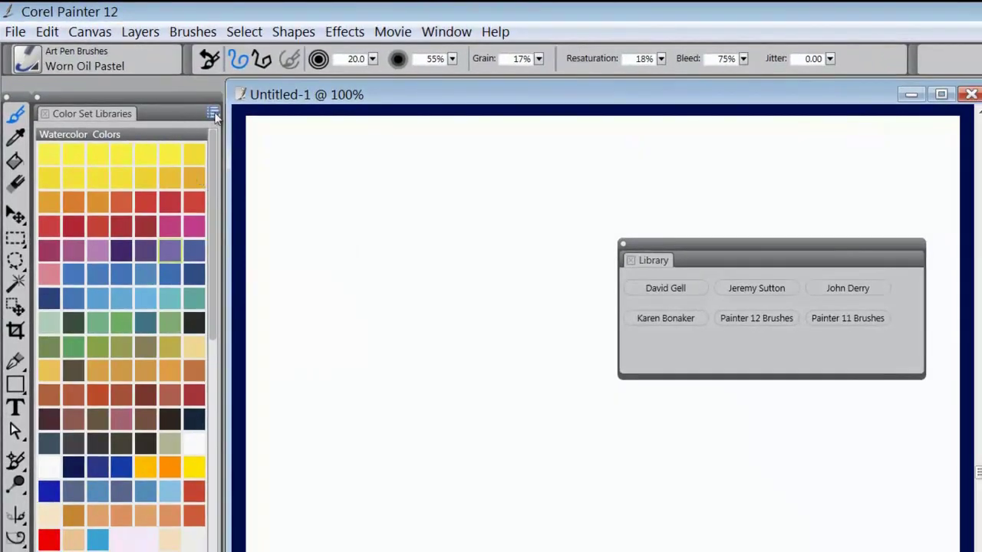
# Load the Miscellaneous brush library via Brush Library menu and view its variants
pyautogui.click(30, 63)
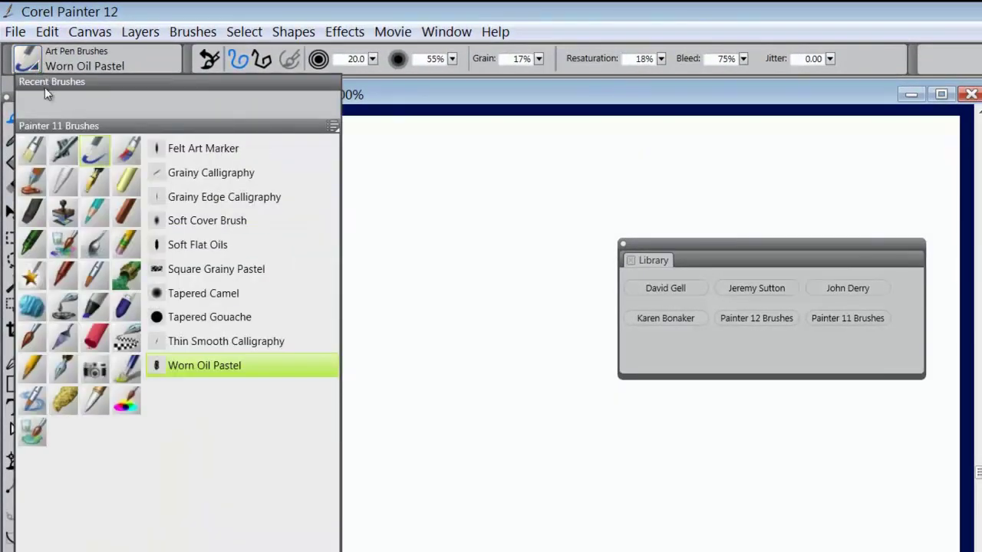
pyautogui.click(334, 125)
pyautogui.moveTo(426, 313)
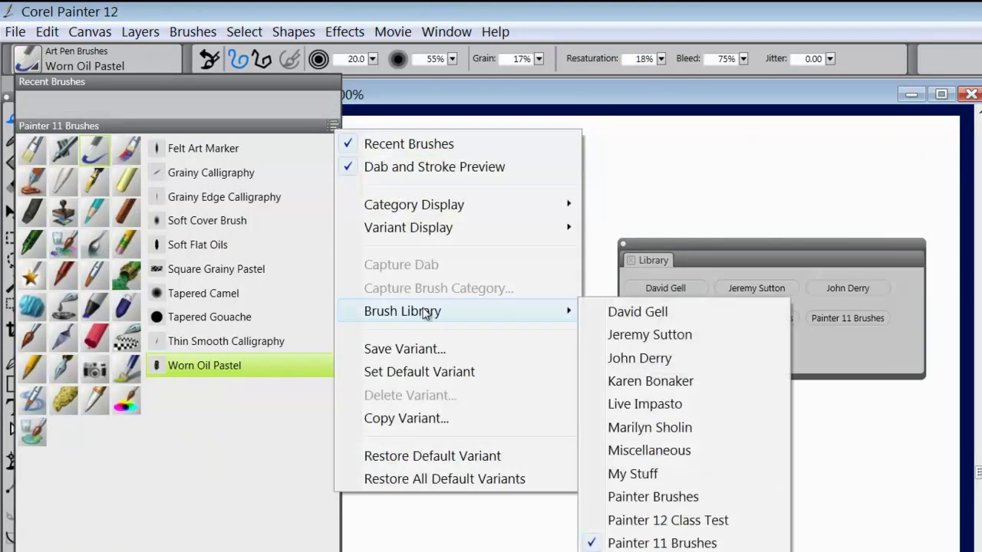
pyautogui.click(641, 460)
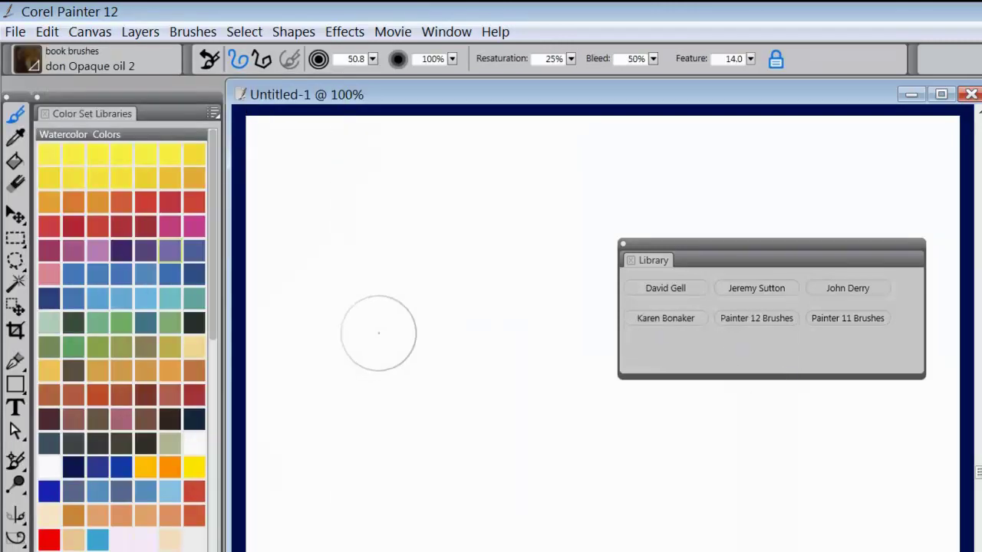
pyautogui.click(36, 68)
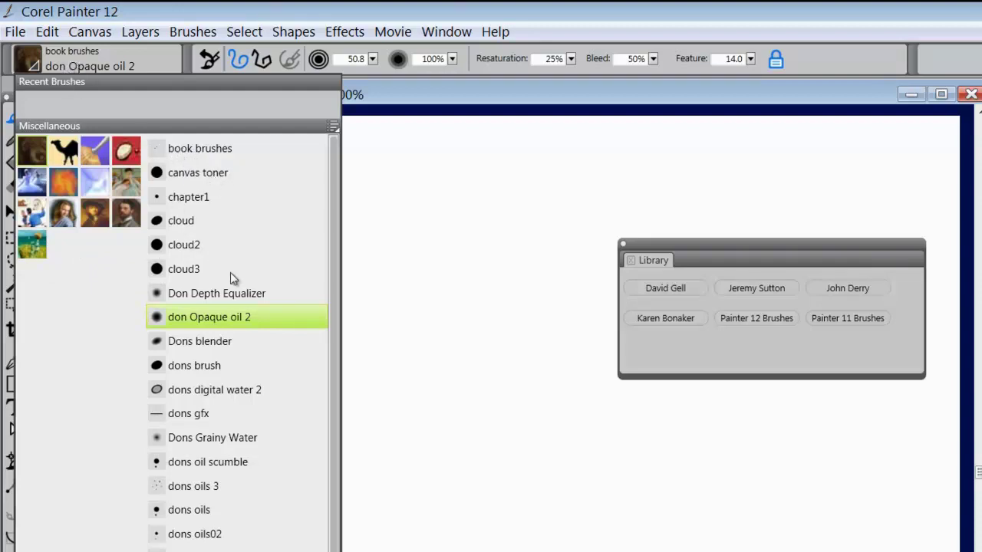
# Drag the don Opaque oil 2 brush into the Library palette and rename it 'Miscellaneous'
pyautogui.click(158, 62)
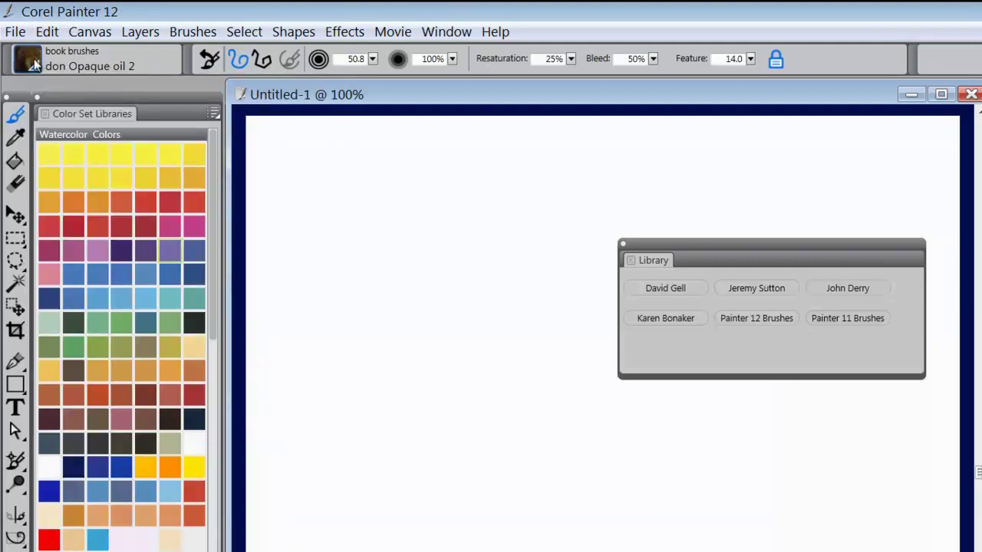
pyautogui.moveTo(32, 65)
pyautogui.mouseDown()
pyautogui.moveTo(276, 236)
pyautogui.moveTo(643, 344)
pyautogui.mouseUp()
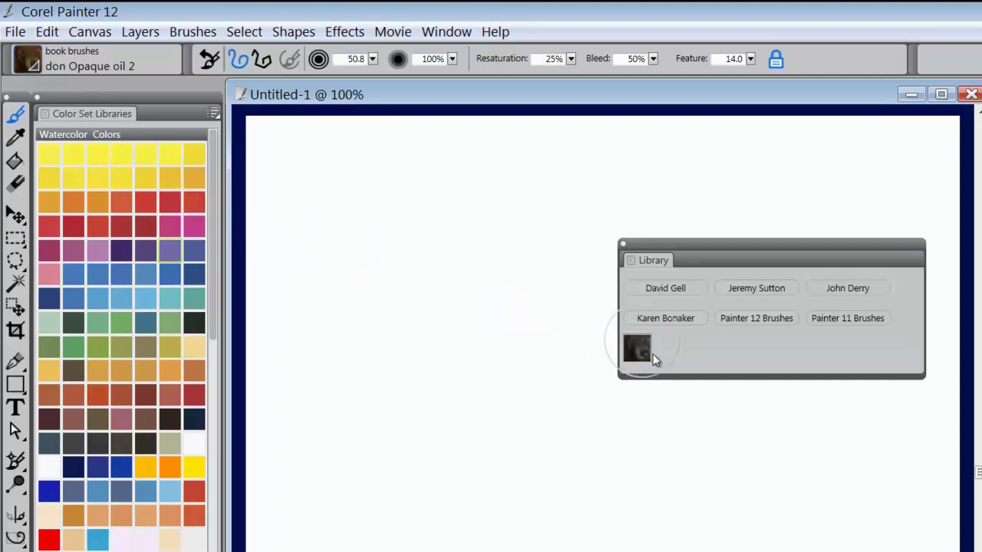
pyautogui.rightClick(641, 353)
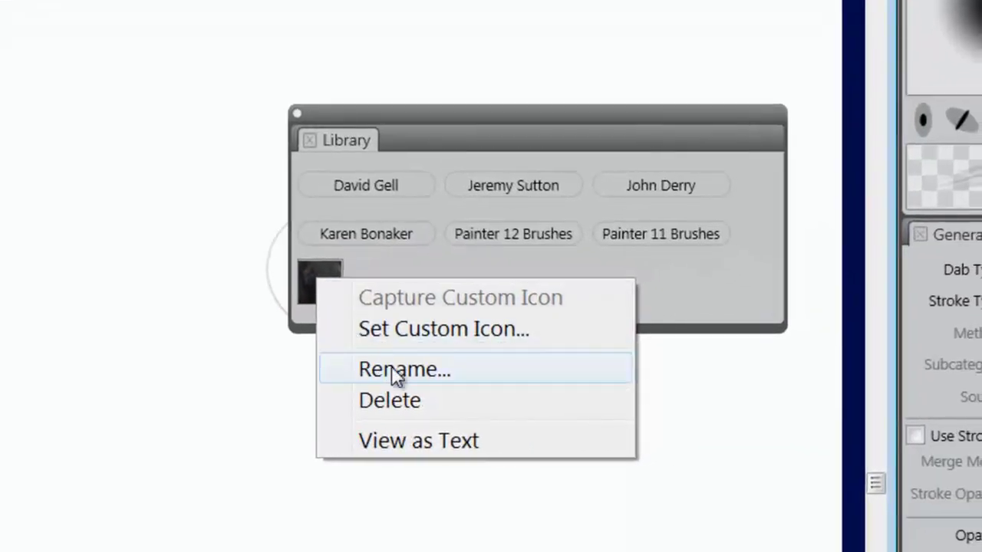
pyautogui.click(393, 373)
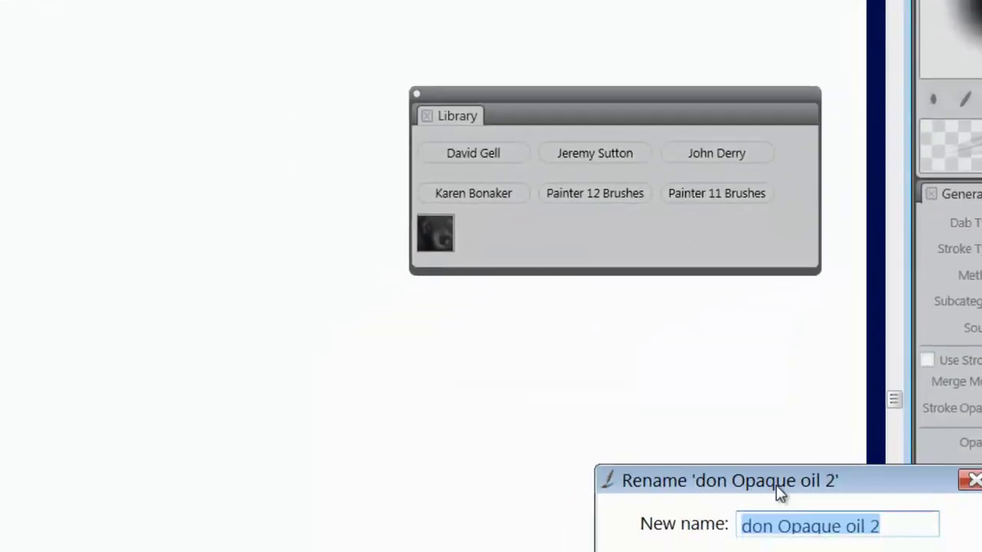
pyautogui.moveTo(778, 494); pyautogui.dragTo(291, 413)
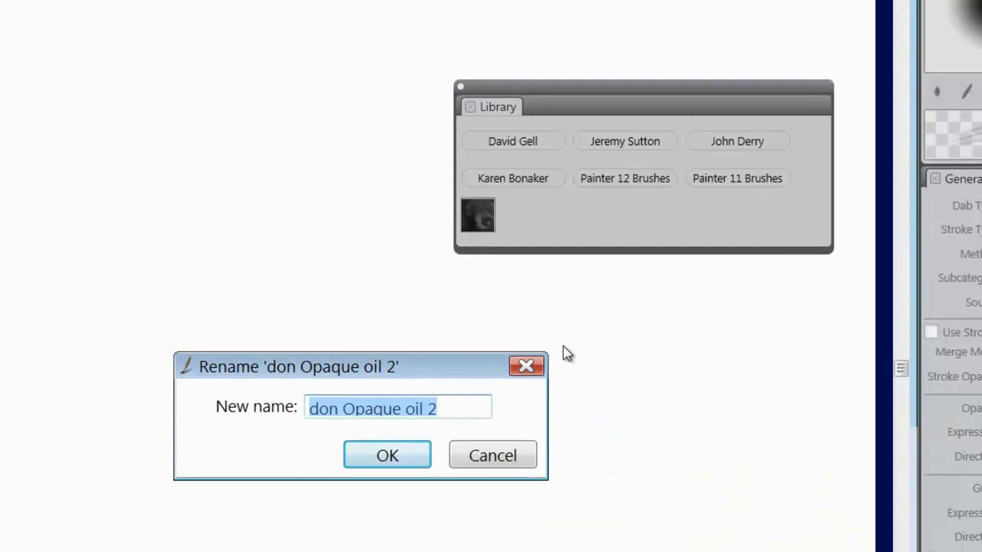
pyautogui.write('Misc')
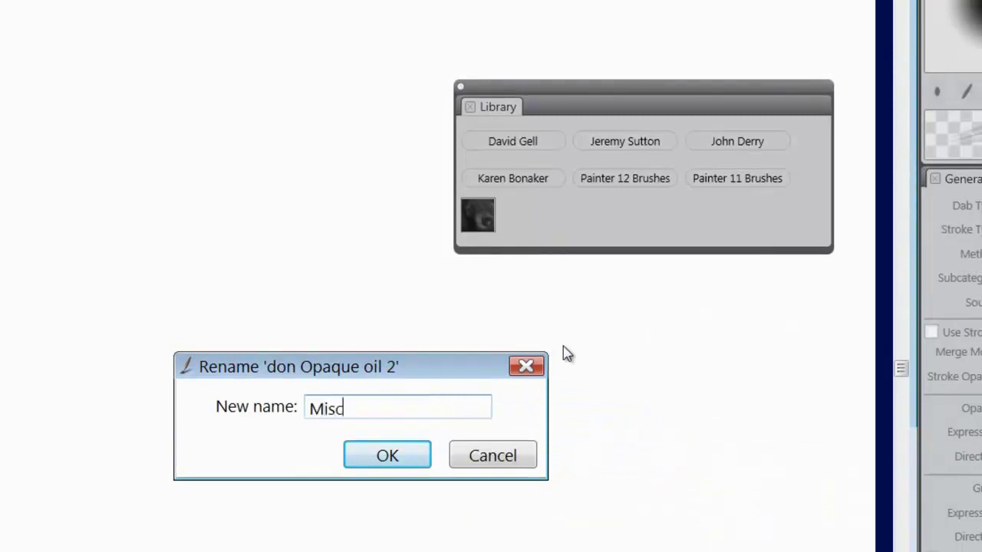
pyautogui.write('ellaneo')
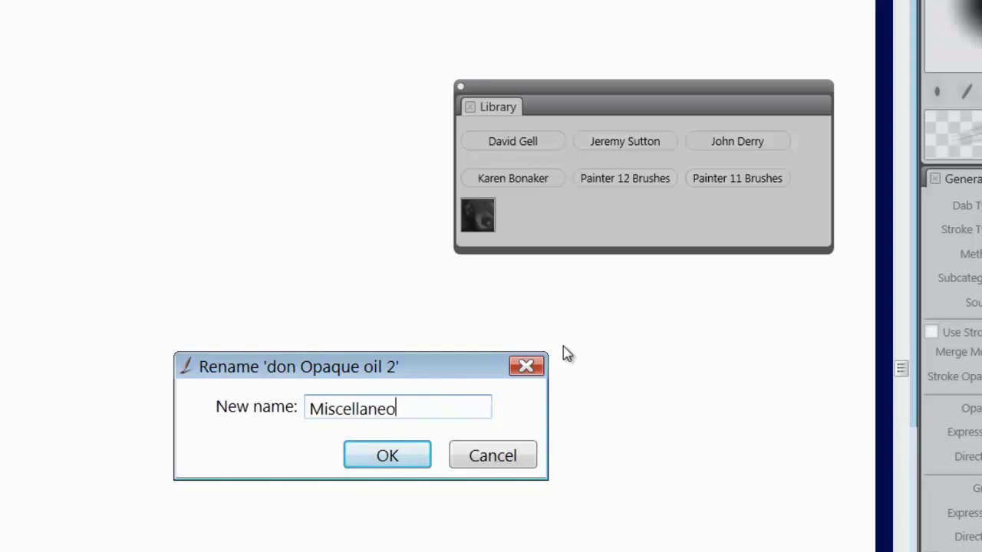
pyautogui.write('us')
# Confirm the 'Miscellaneous' name, show it as a text button, and test it against Painter 12 Brushes
pyautogui.click(412, 464)
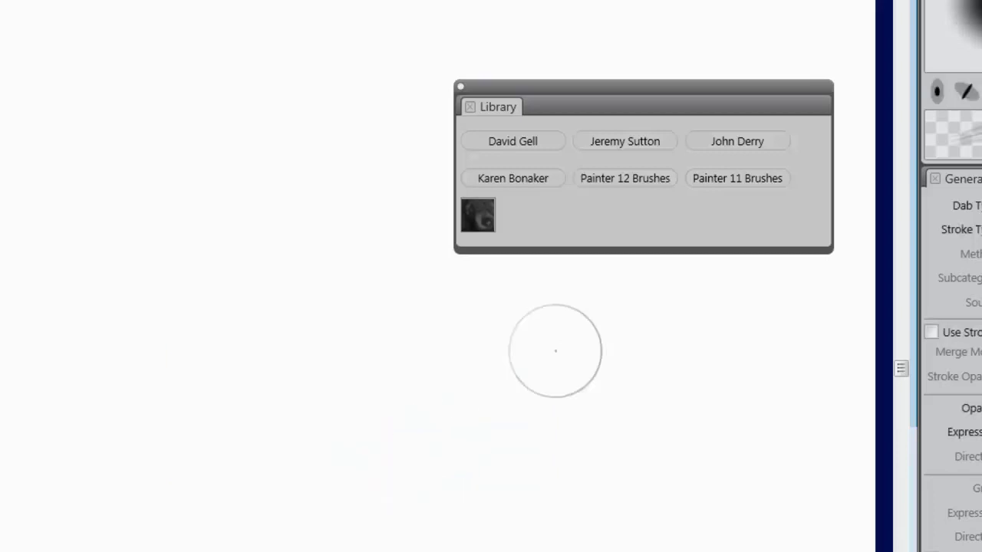
pyautogui.rightClick(488, 217)
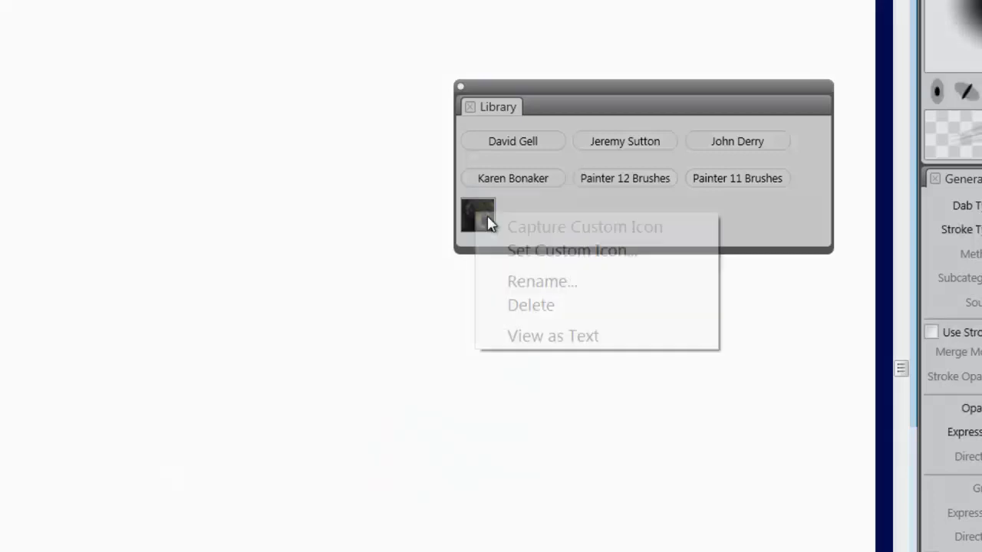
pyautogui.click(548, 340)
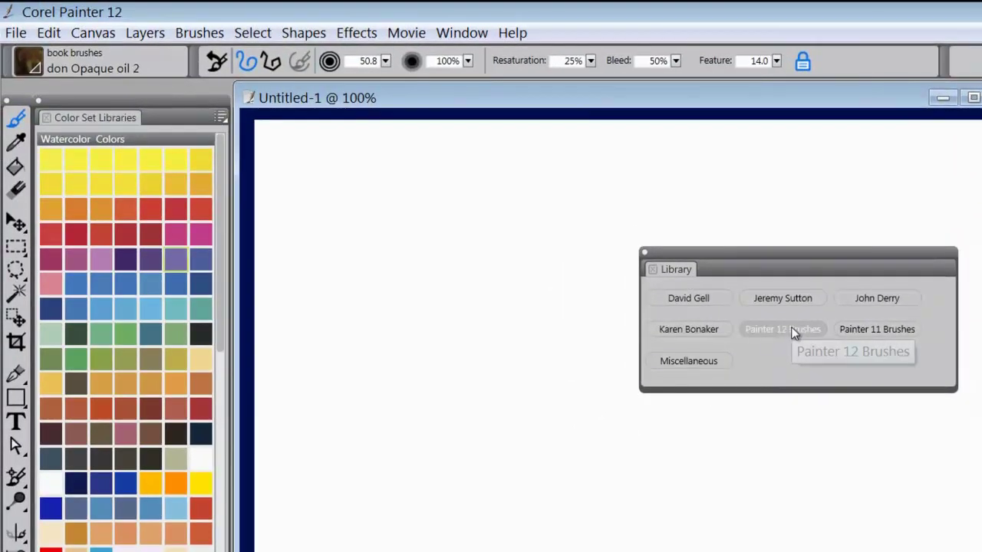
pyautogui.click(672, 218)
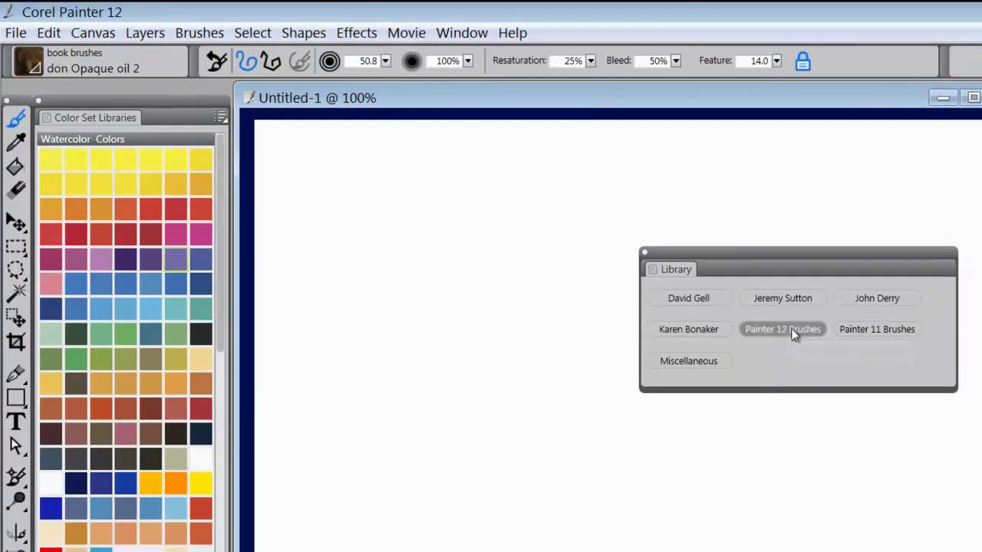
pyautogui.click(693, 360)
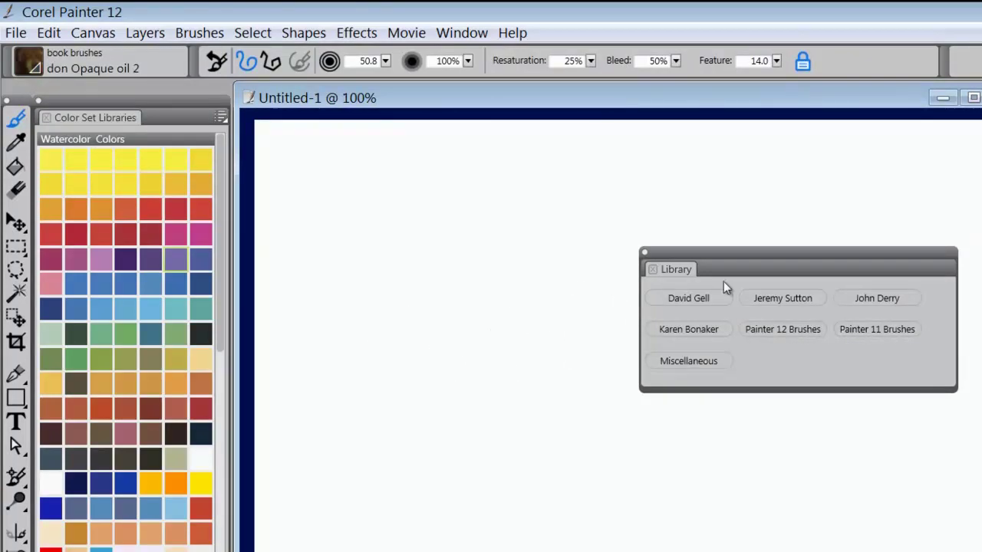
# Move the Library palette left toward the centre and load the Painter 11 Brushes library
pyautogui.moveTo(776, 254); pyautogui.dragTo(664, 251)
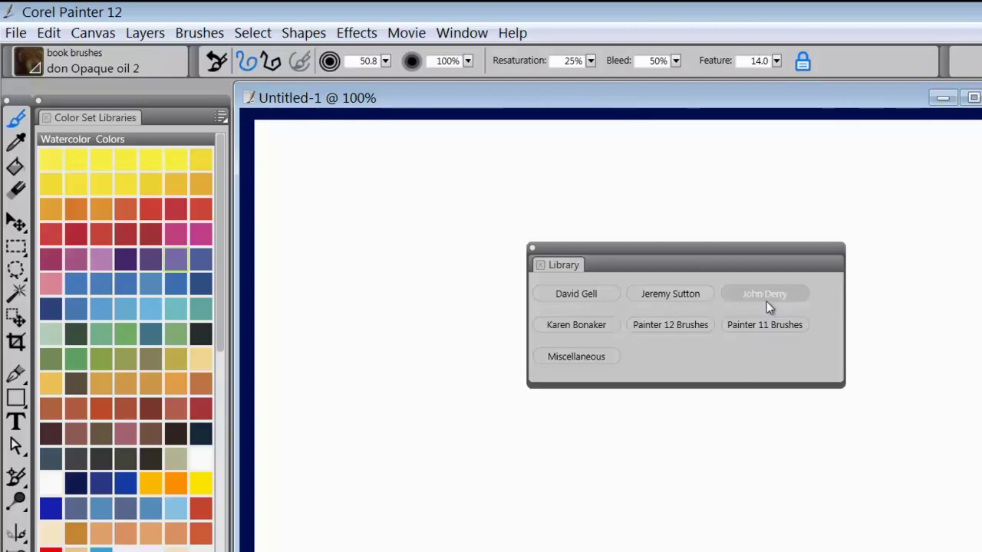
pyautogui.click(769, 328)
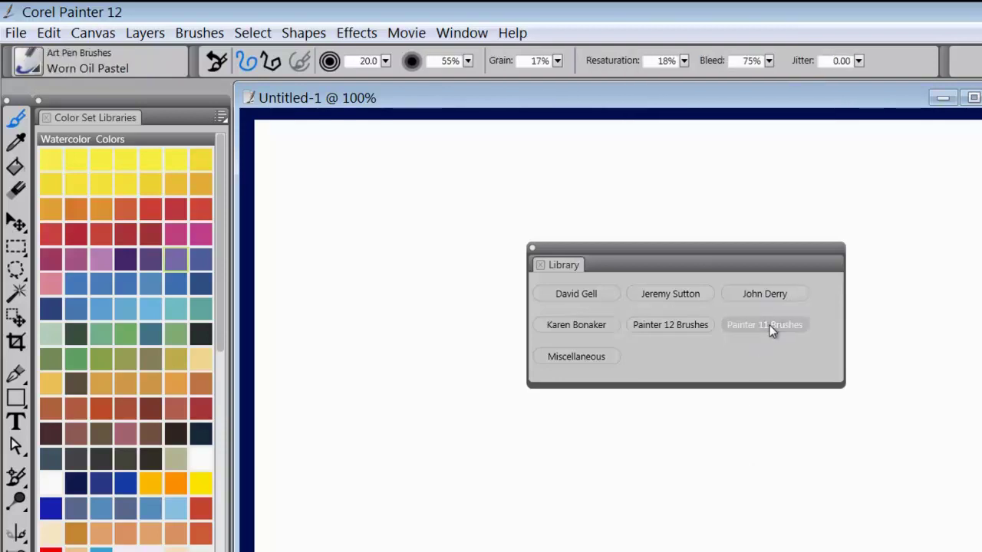